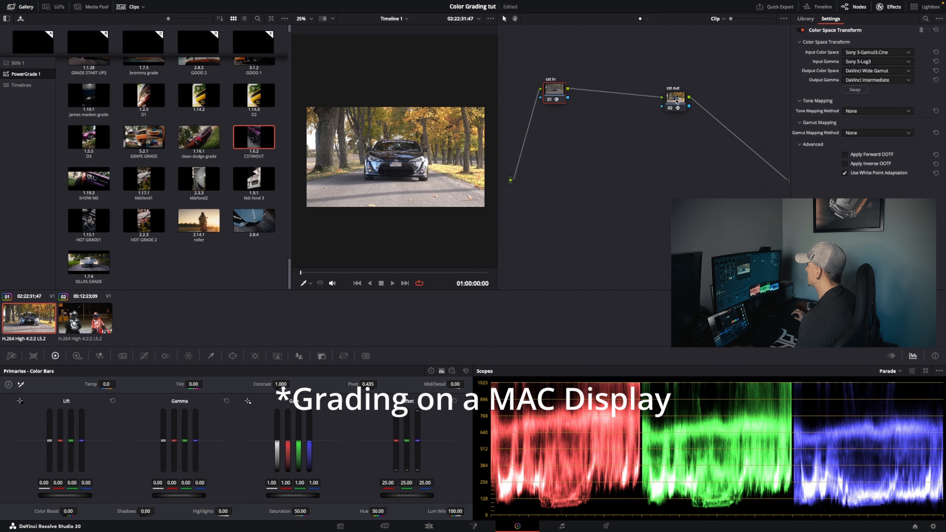
drag(557, 91, 569, 84)
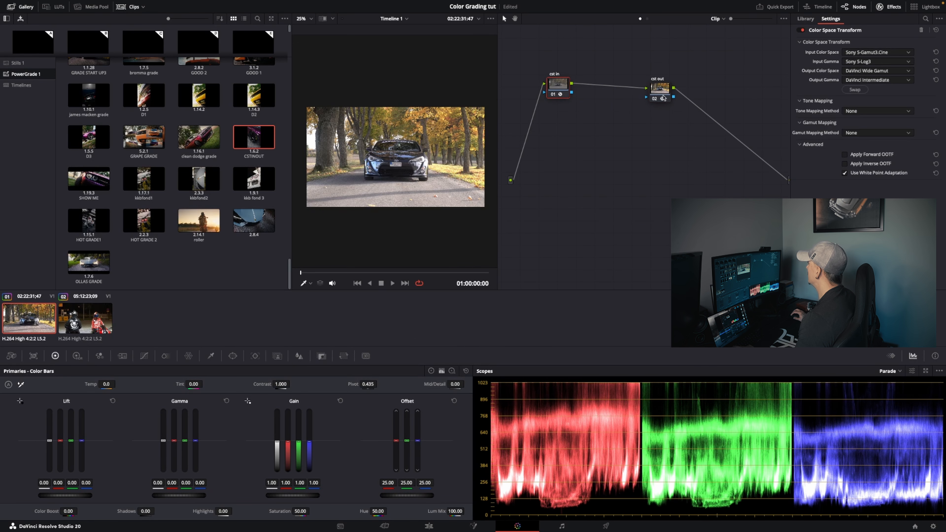
drag(664, 96, 681, 84)
drag(558, 85, 553, 86)
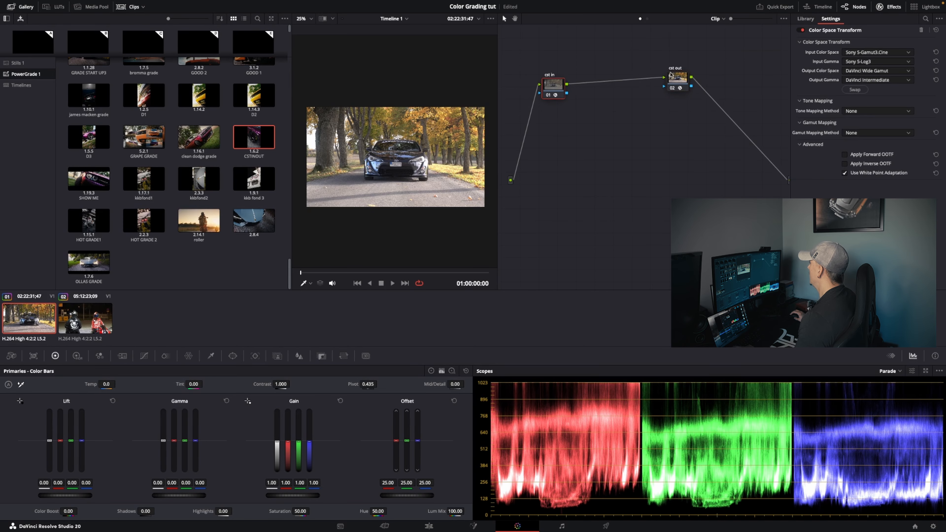
drag(677, 81, 682, 83)
Reset the node grades of both the cst in and cst out nodes
right_click(553, 82)
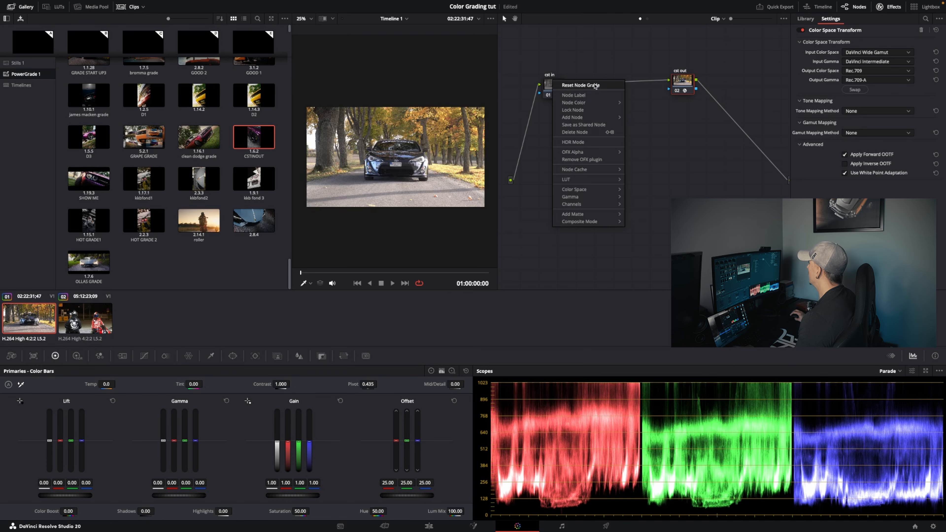
click(595, 85)
right_click(678, 83)
click(700, 86)
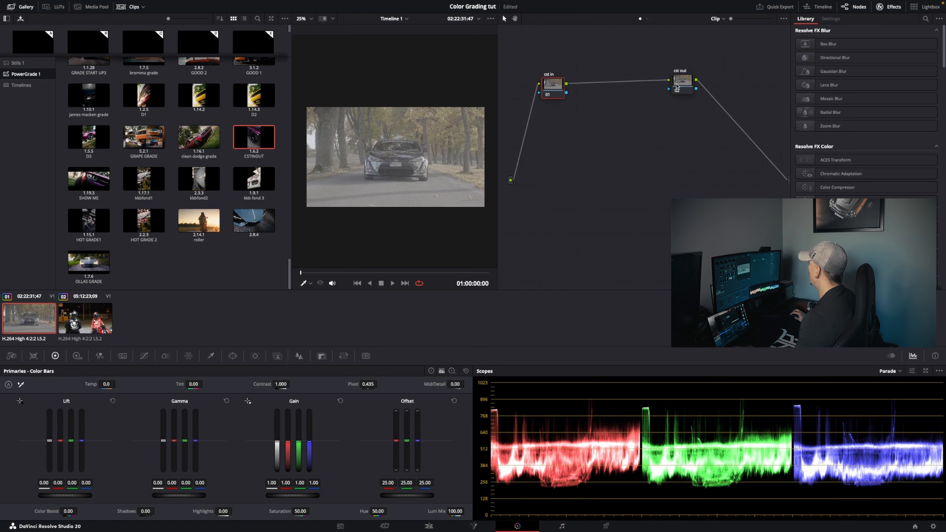
drag(676, 86, 682, 88)
drag(555, 86, 555, 90)
drag(693, 93, 697, 92)
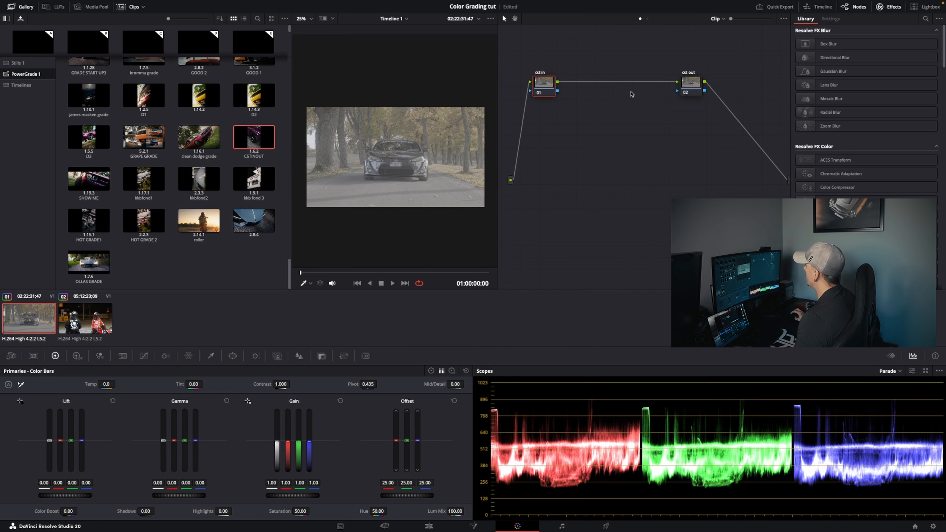
drag(696, 83, 725, 87)
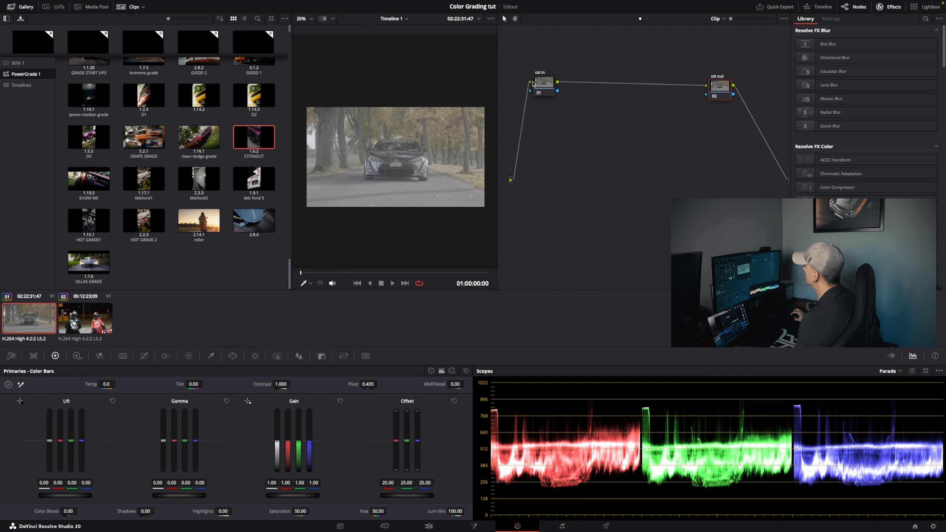
click(542, 86)
drag(543, 86, 539, 73)
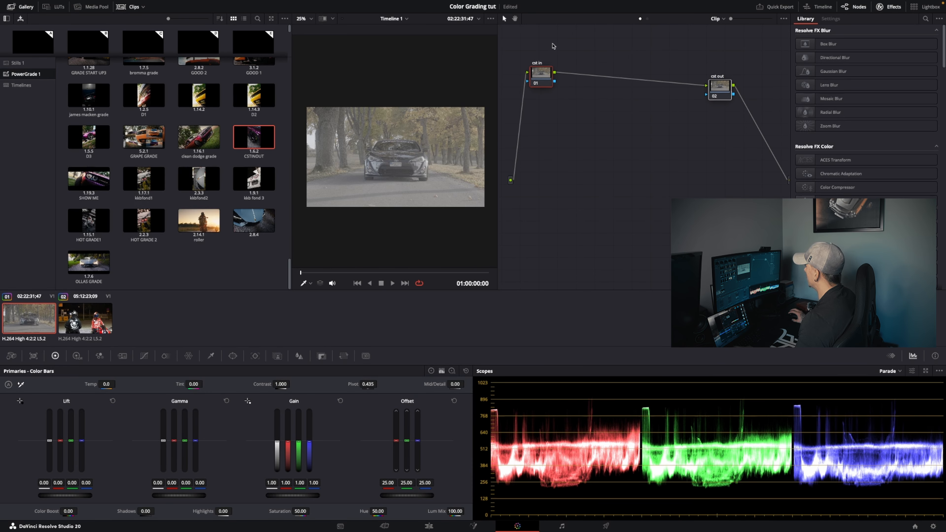
Delete all existing nodes from the car clip's node graph and add two new serial nodes
key(ctrl+a)
key(Delete)
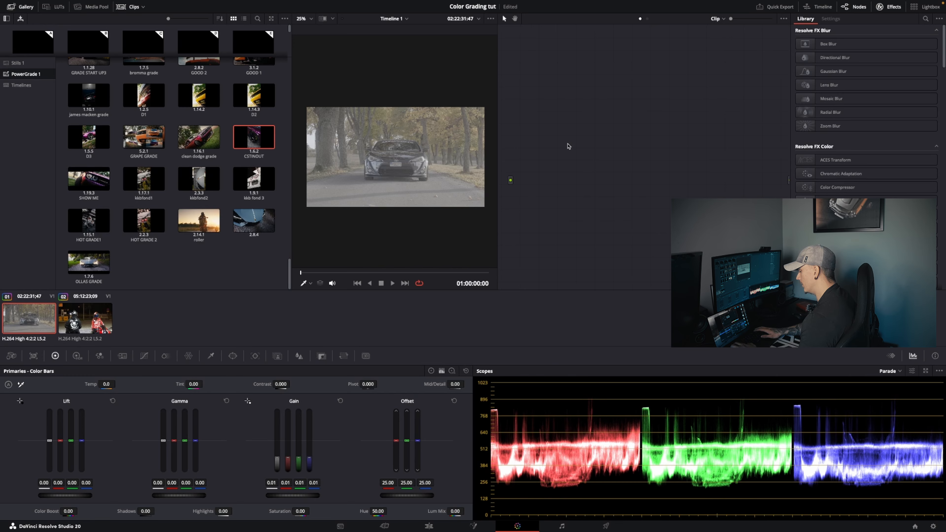
key(alt+s)
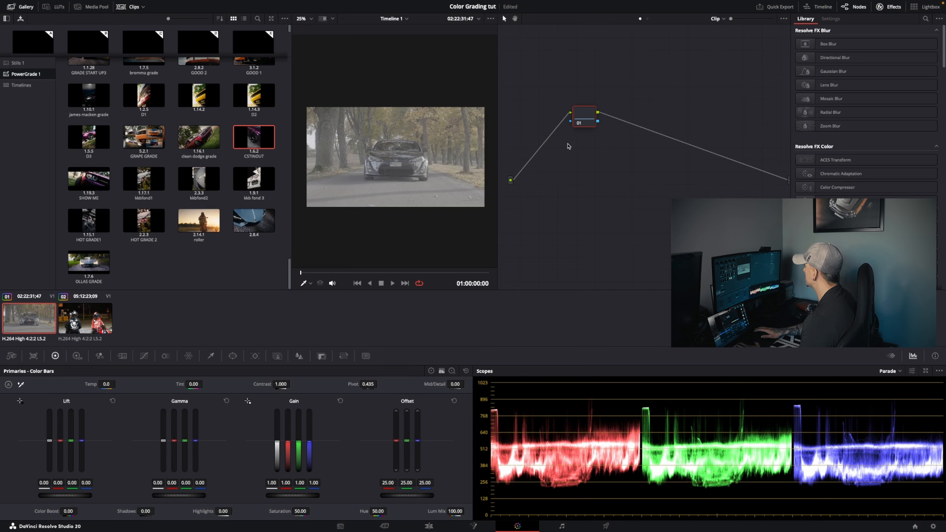
key(alt+s)
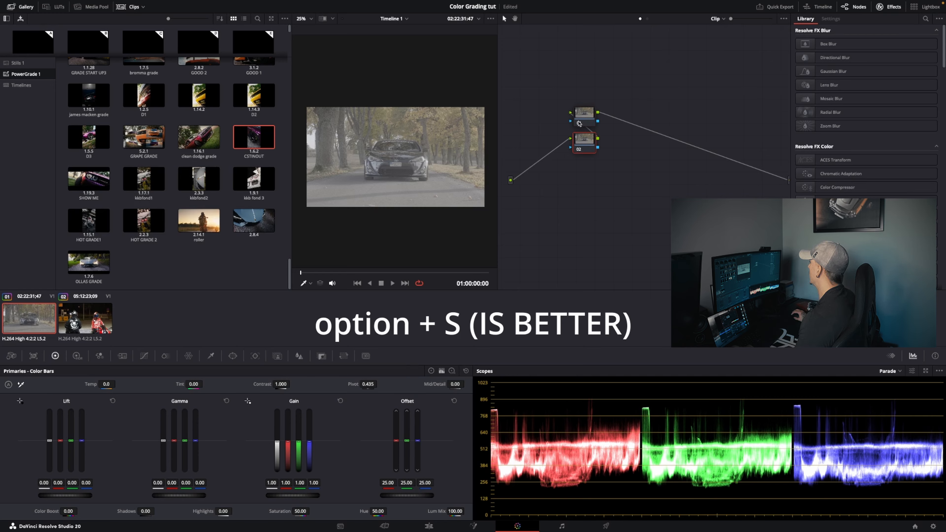
Spread the two nodes apart in one row, with node 02 at the start of the chain and node 01 near the end
drag(579, 124, 655, 124)
drag(589, 144, 559, 125)
drag(665, 122, 688, 119)
drag(555, 123, 569, 111)
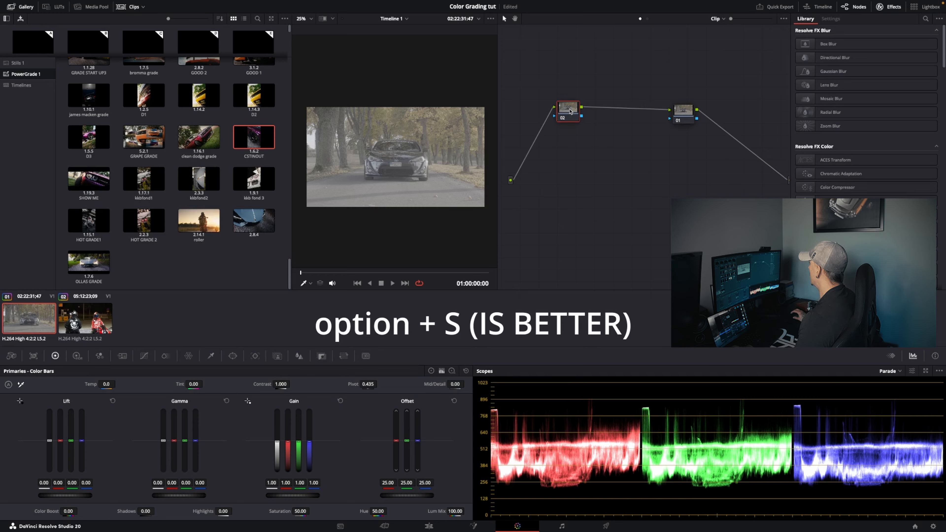
drag(685, 116, 709, 111)
drag(563, 107, 552, 102)
Label the first node in the chain "cst in" and the last node "cst out"
right_click(551, 102)
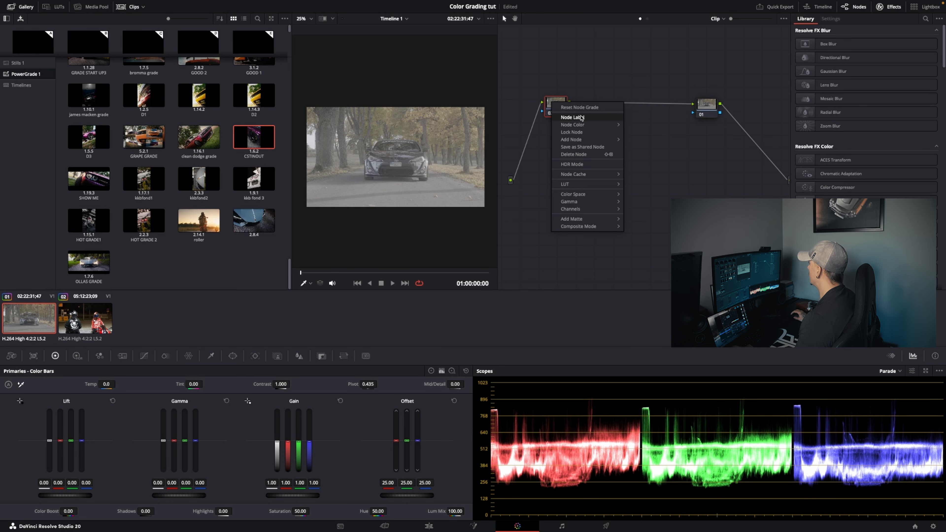
click(582, 118)
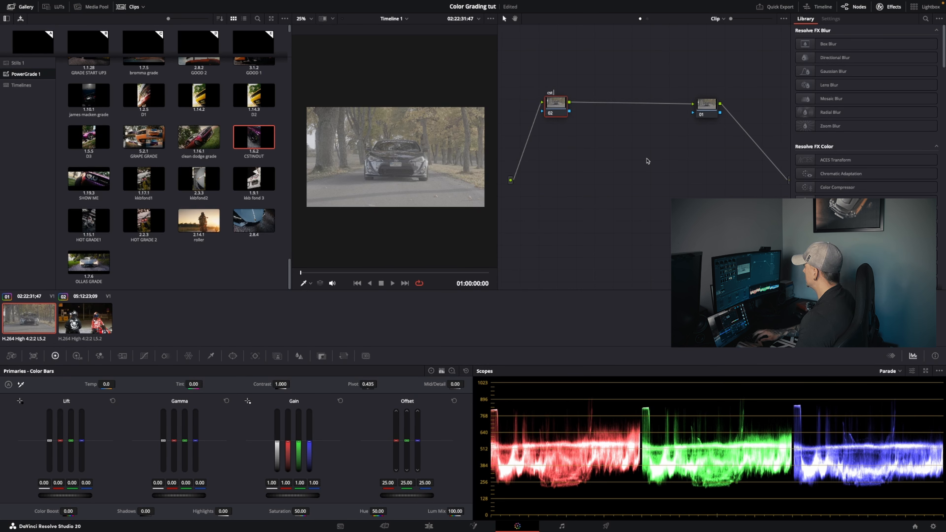
text(cst in)
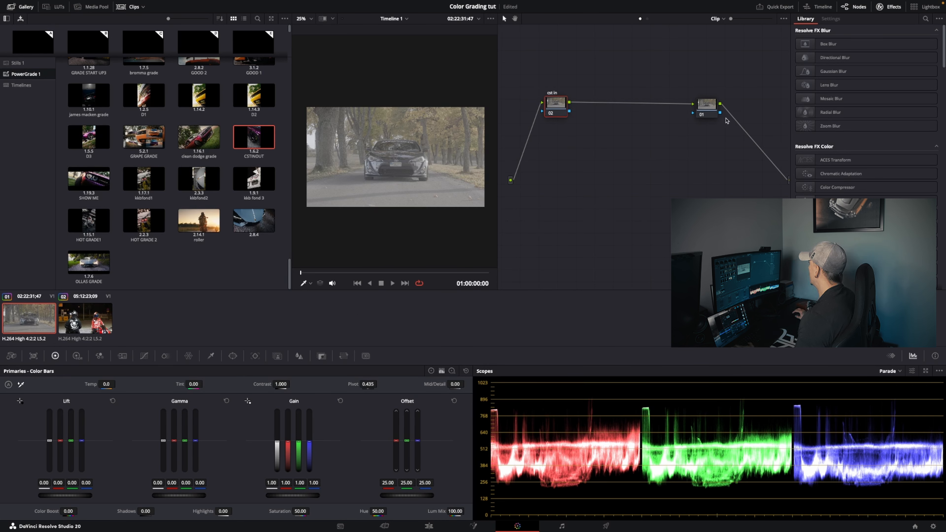
right_click(706, 105)
click(724, 122)
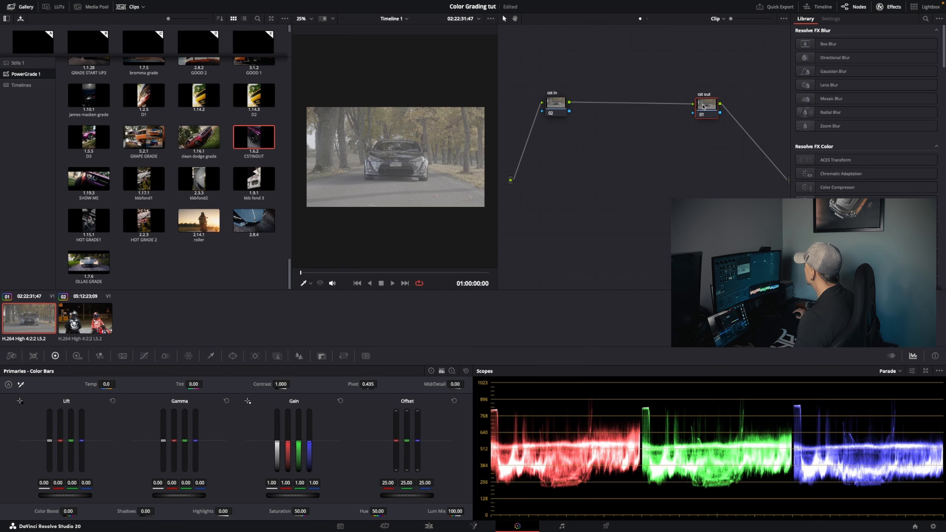
drag(708, 109, 711, 102)
drag(557, 108, 552, 95)
drag(707, 104, 712, 94)
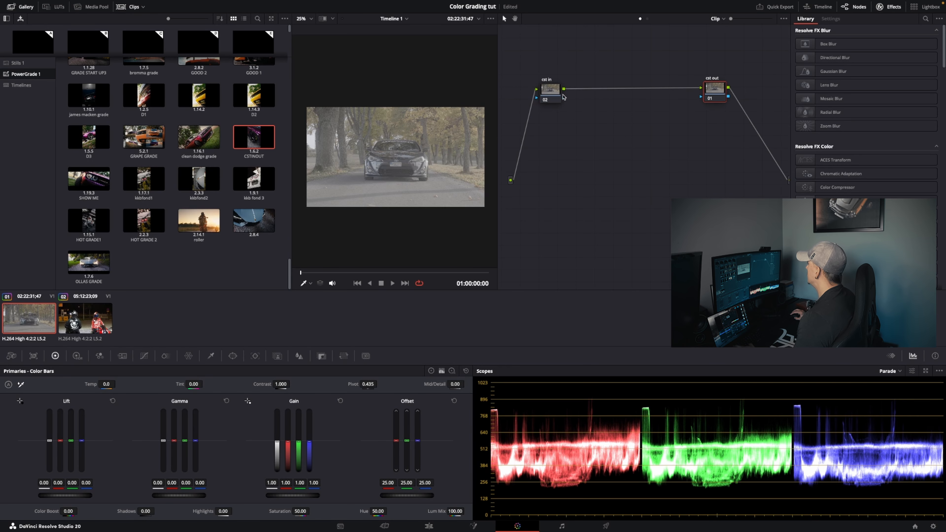
drag(555, 97, 551, 94)
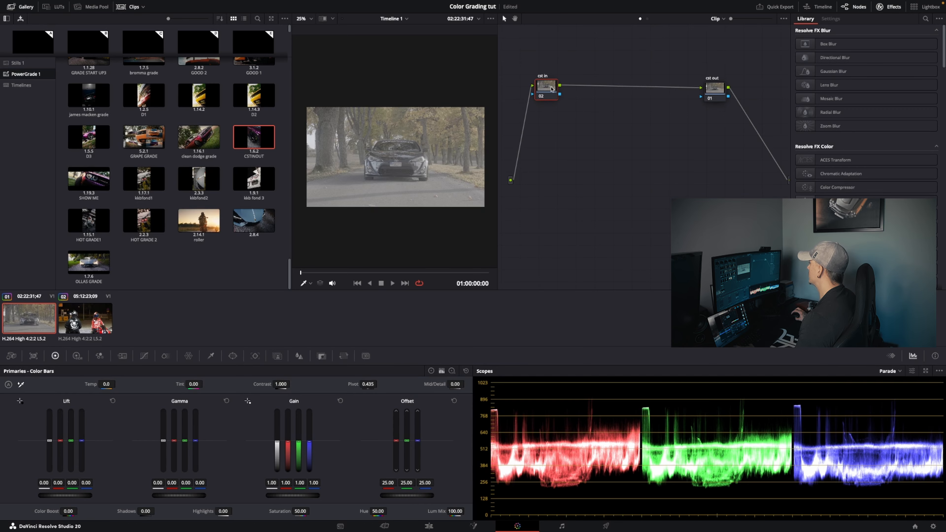
drag(549, 90, 544, 84)
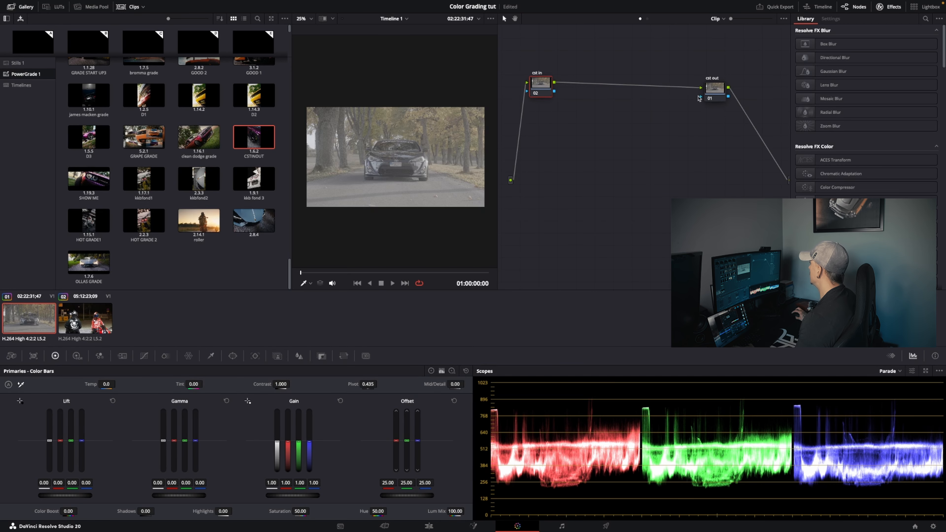
drag(710, 91, 713, 82)
drag(543, 88, 546, 84)
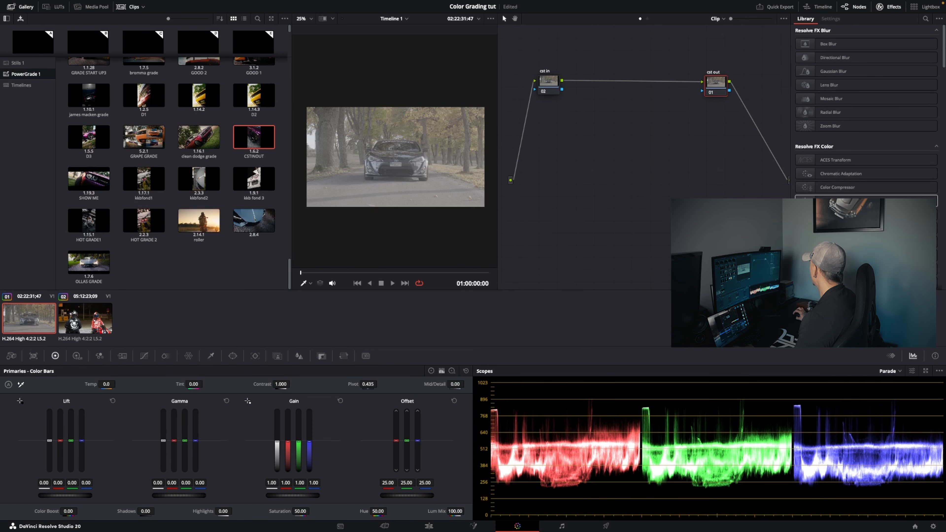
Apply Color Space Transform to the cst in node, with input color space Sony S-Gamut3.Cine and input gamma Sony S-Log3
drag(852, 203, 548, 86)
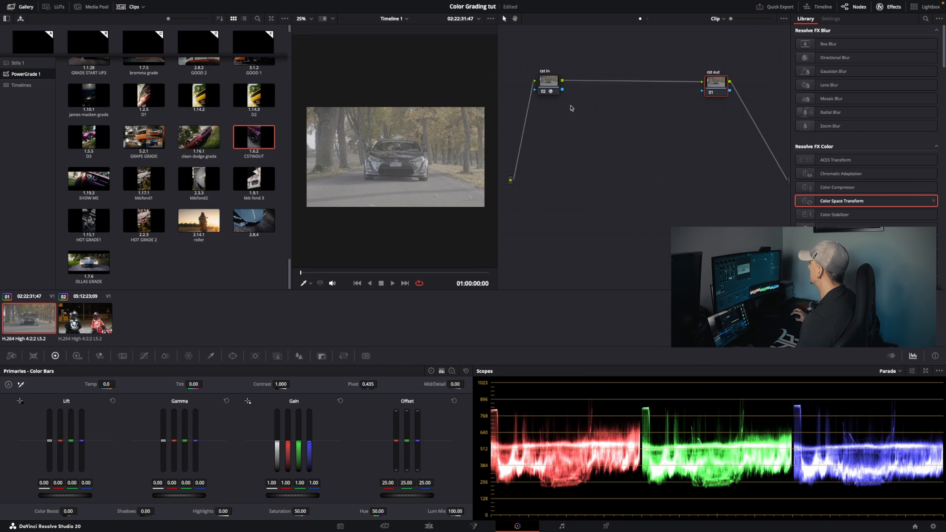
click(550, 93)
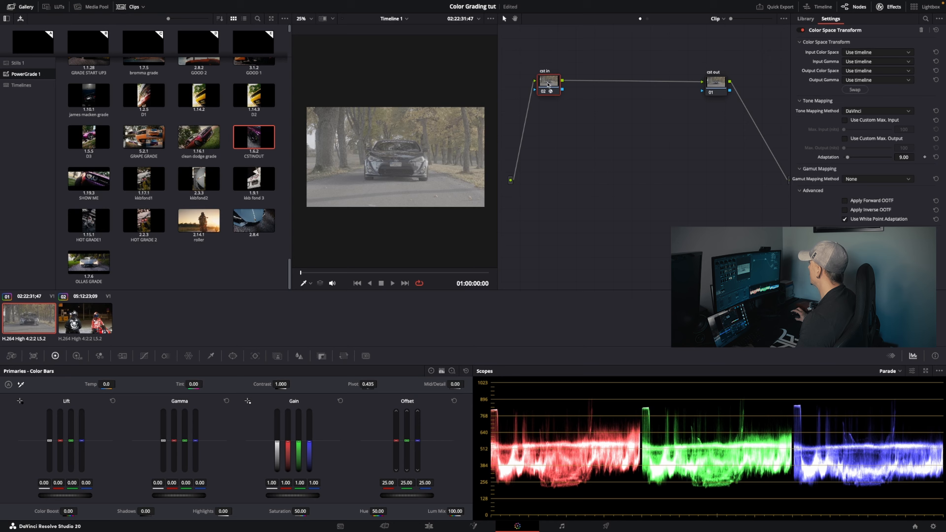
click(867, 52)
scroll(872, 108, down, 5)
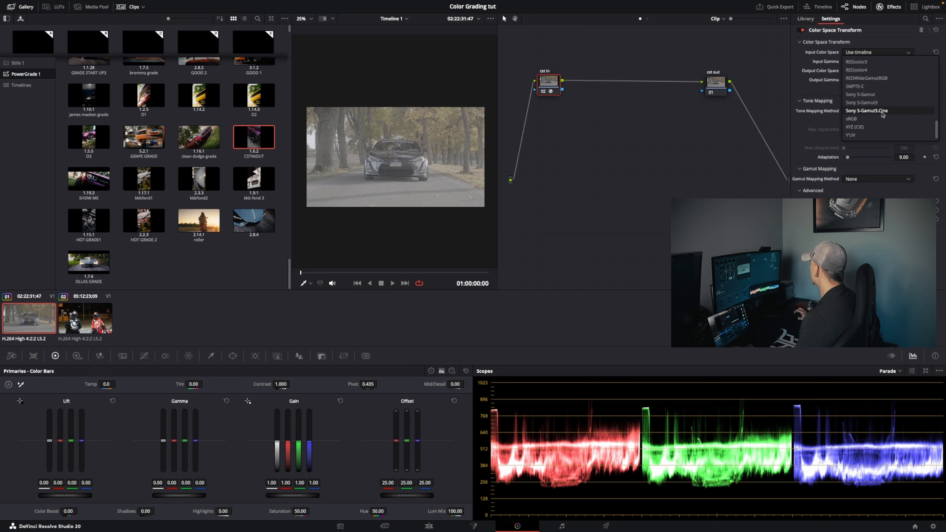
click(882, 110)
click(877, 62)
scroll(885, 106, down, 10)
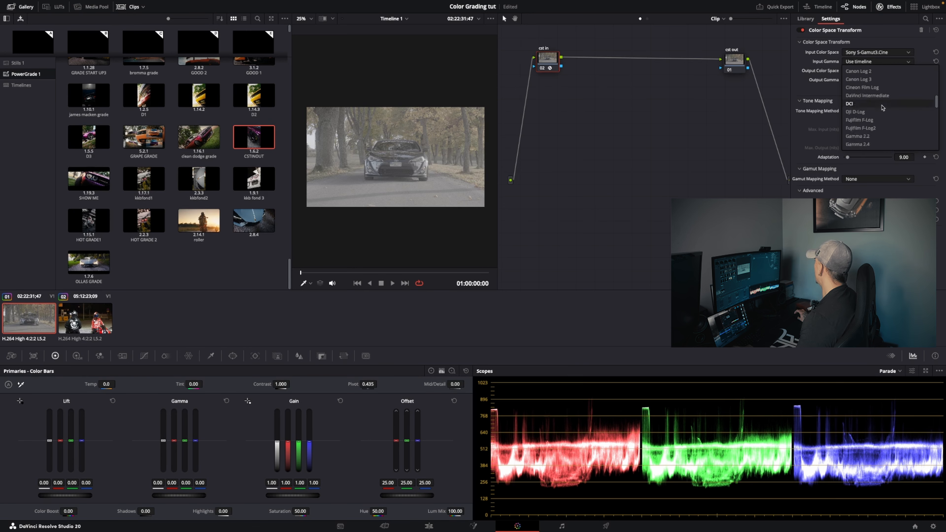
scroll(879, 119, up, 5)
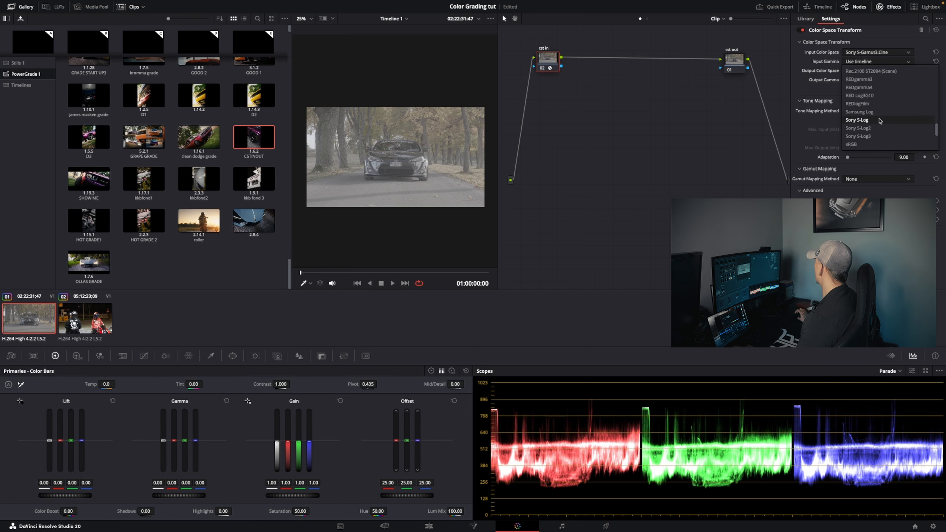
click(873, 136)
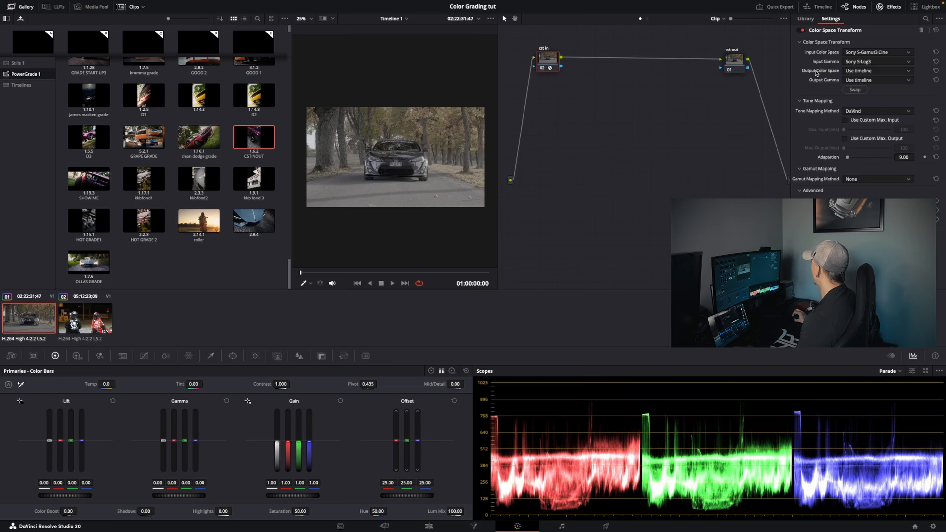
Set the cst in node's output color space to DaVinci Wide Gamut and its output gamma to DaVinci Intermediate
click(854, 72)
click(874, 91)
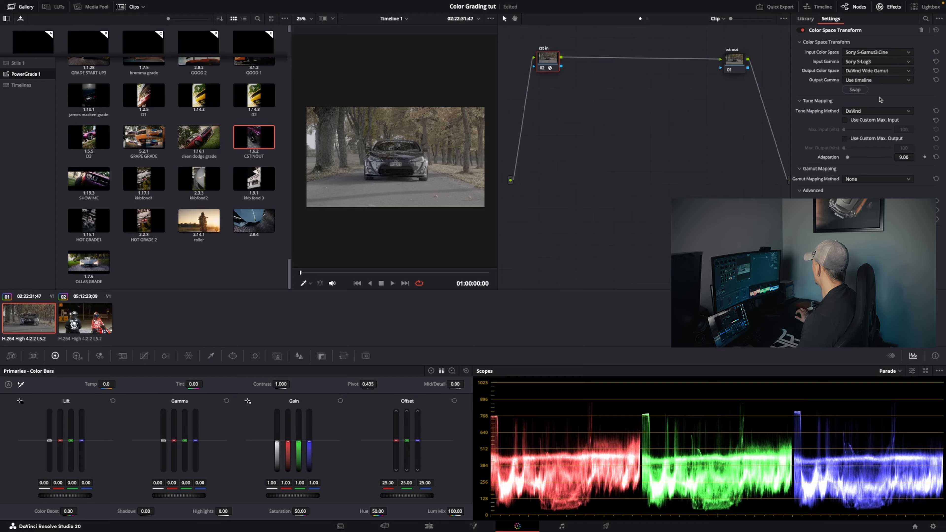
click(885, 82)
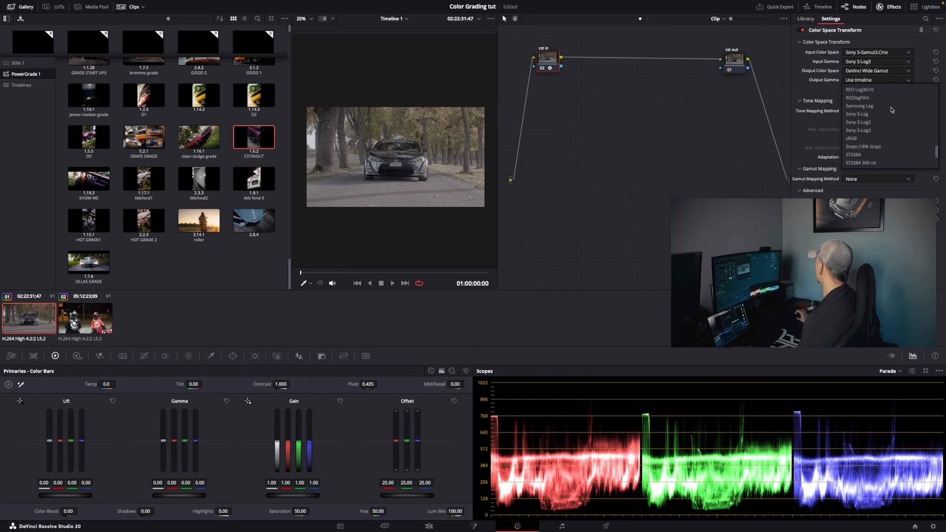
scroll(892, 110, up, 8)
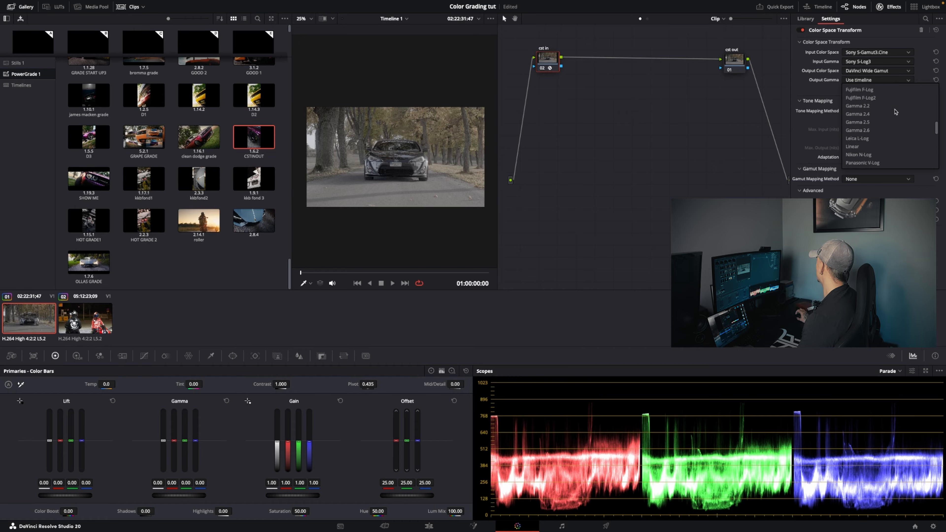
scroll(879, 93, up, 3)
click(878, 90)
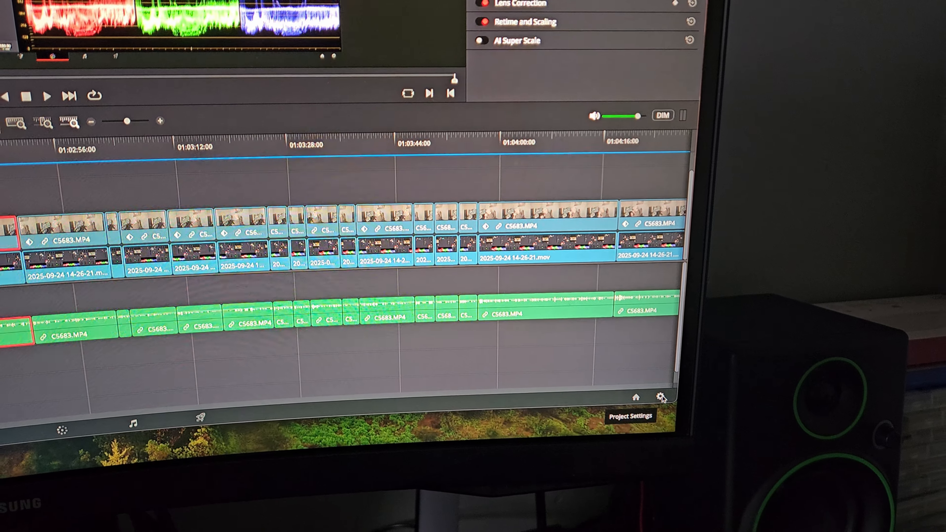
Open the Color Management page of the project settings
click(647, 391)
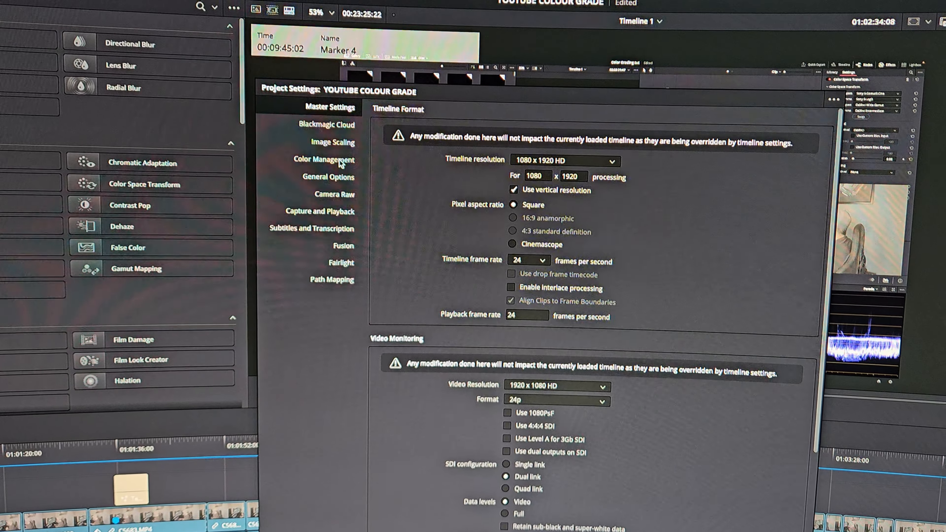
click(339, 160)
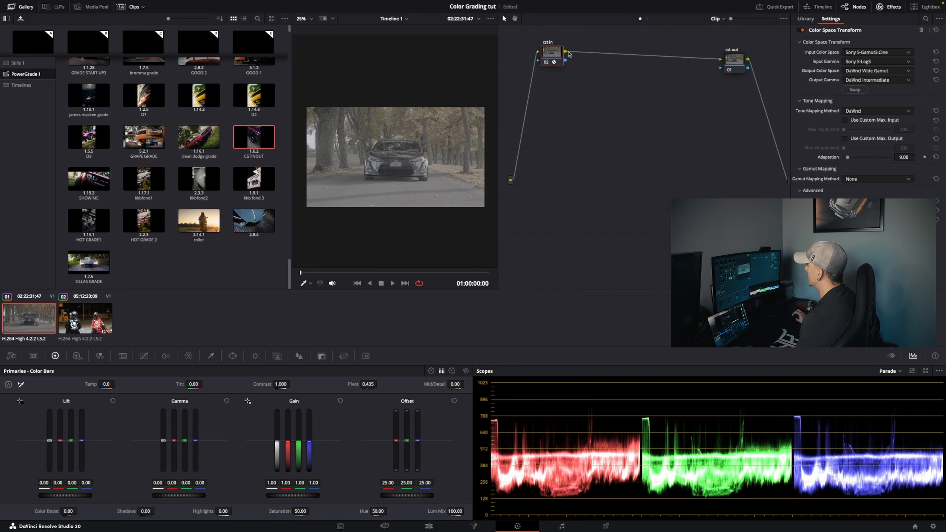
Apply a Color Space Transform effect to the cst out node and show its settings
drag(558, 56, 550, 61)
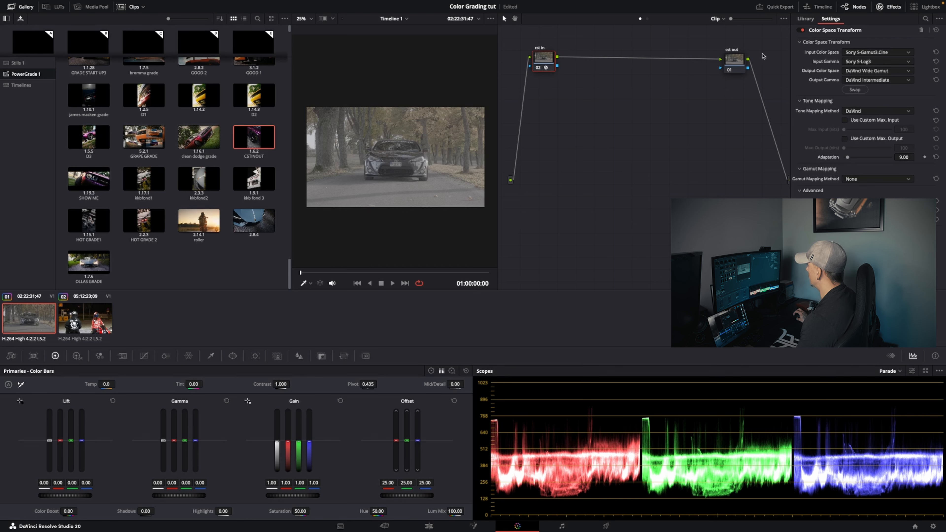
drag(736, 64, 739, 60)
drag(551, 62, 551, 62)
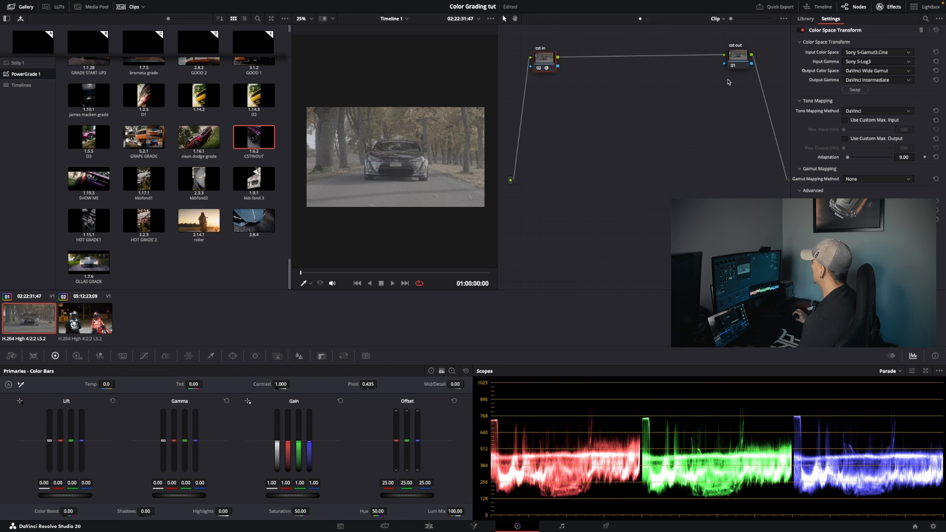
drag(743, 62, 740, 65)
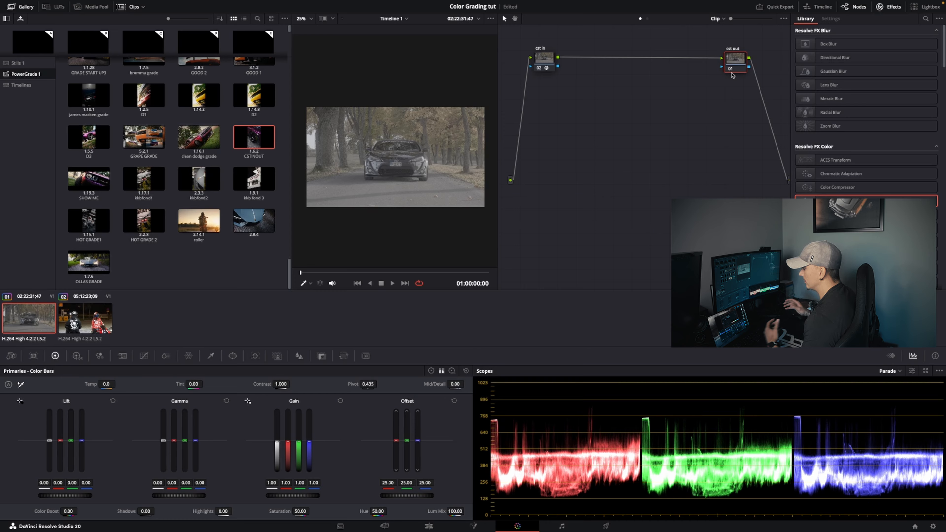
drag(735, 59, 719, 53)
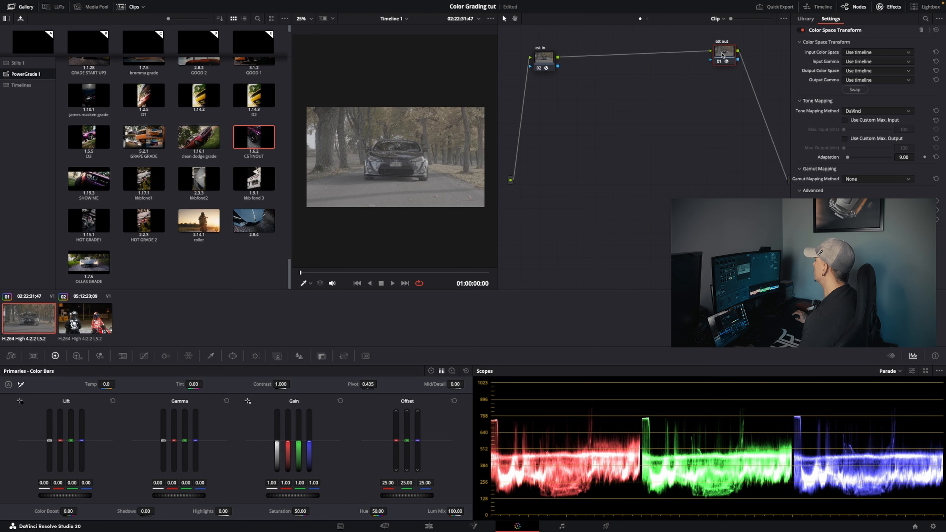
Set the cst out node's input color space to DaVinci Wide Gamut and its input gamma to DaVinci Intermediate
click(555, 58)
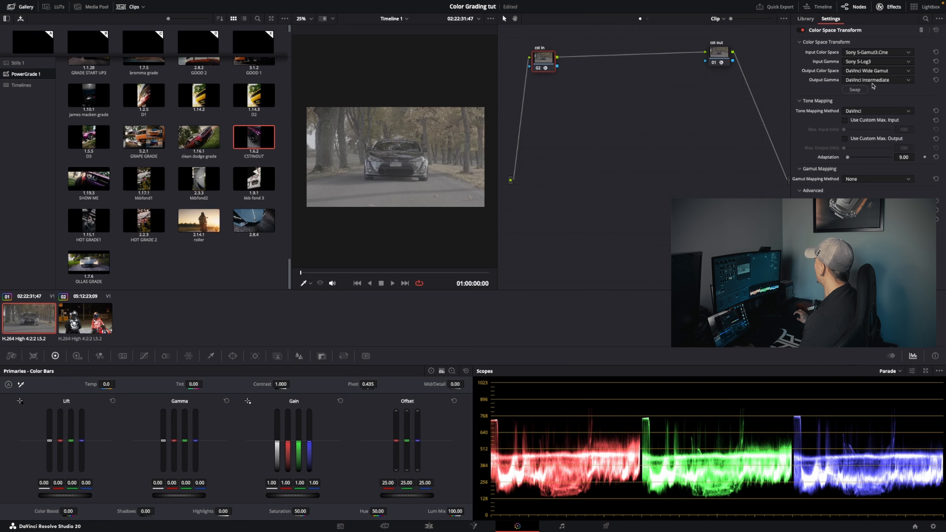
click(721, 52)
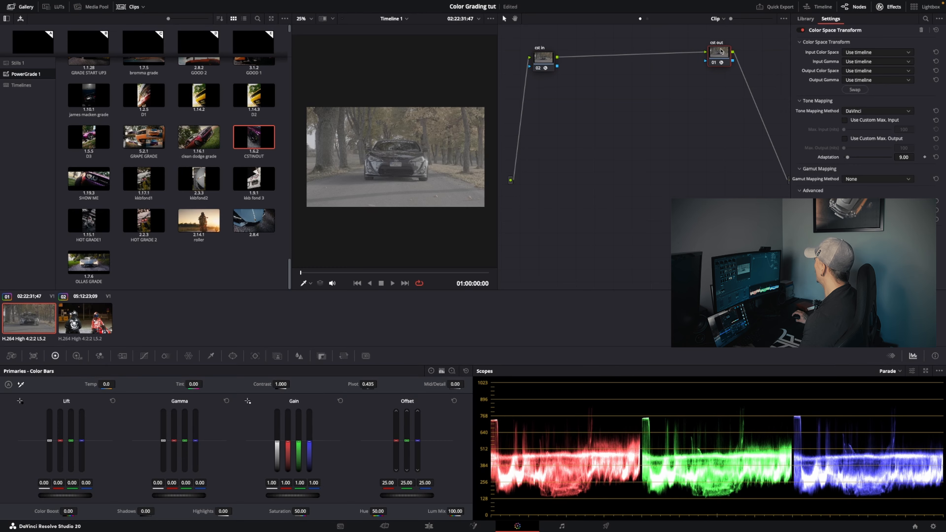
click(856, 53)
scroll(884, 112, down, 5)
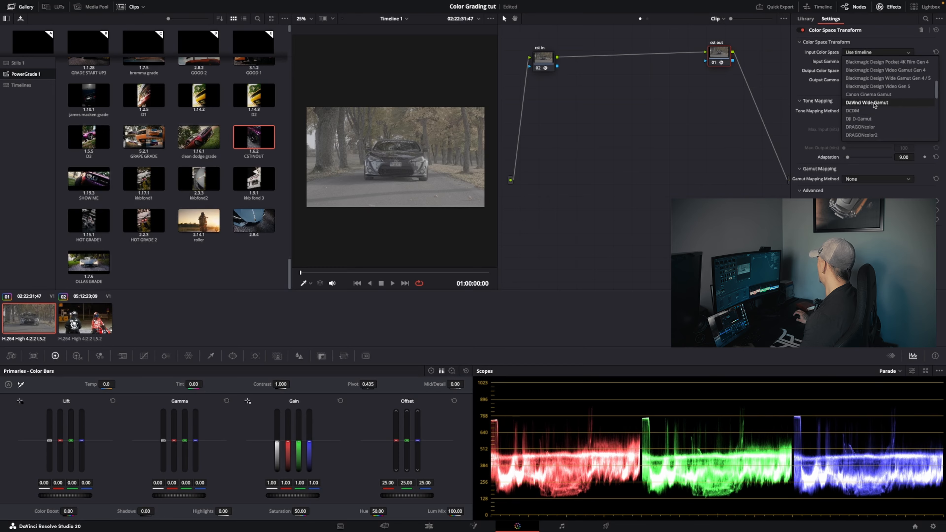
click(875, 103)
click(869, 62)
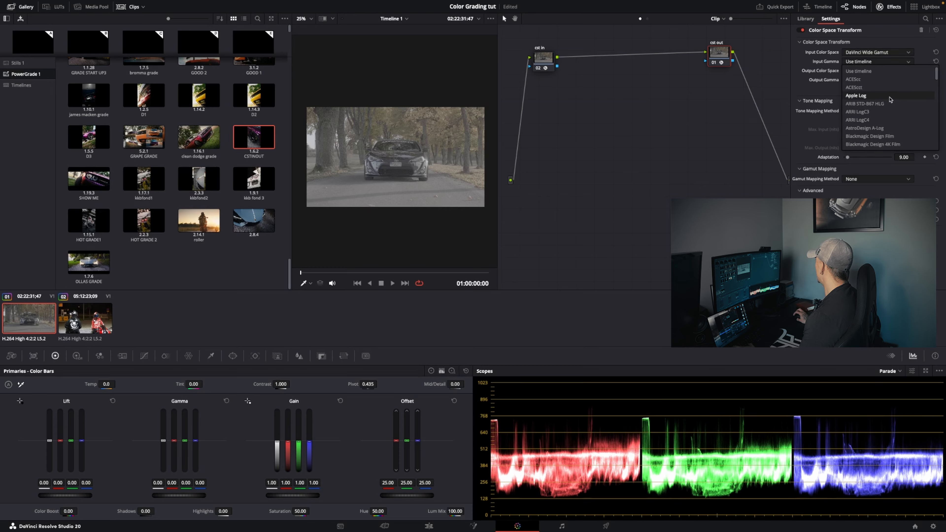
scroll(897, 103, down, 2)
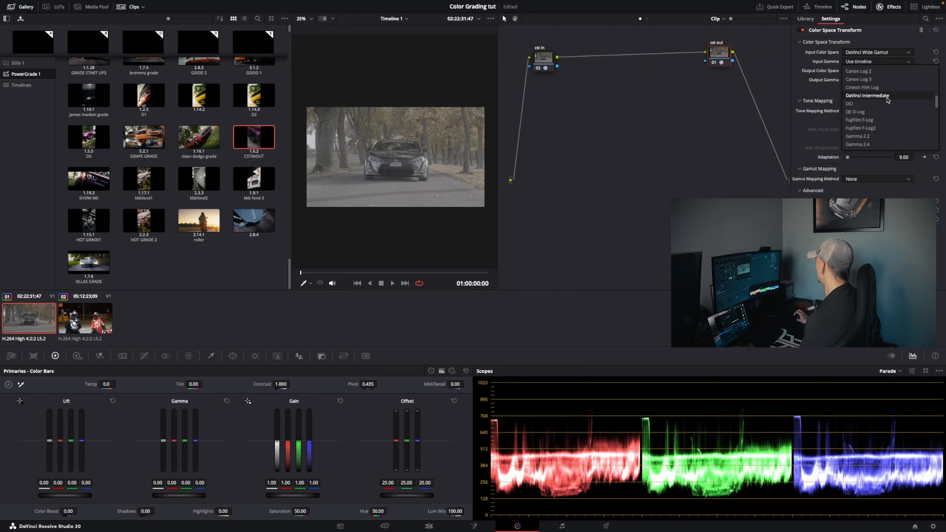
click(889, 101)
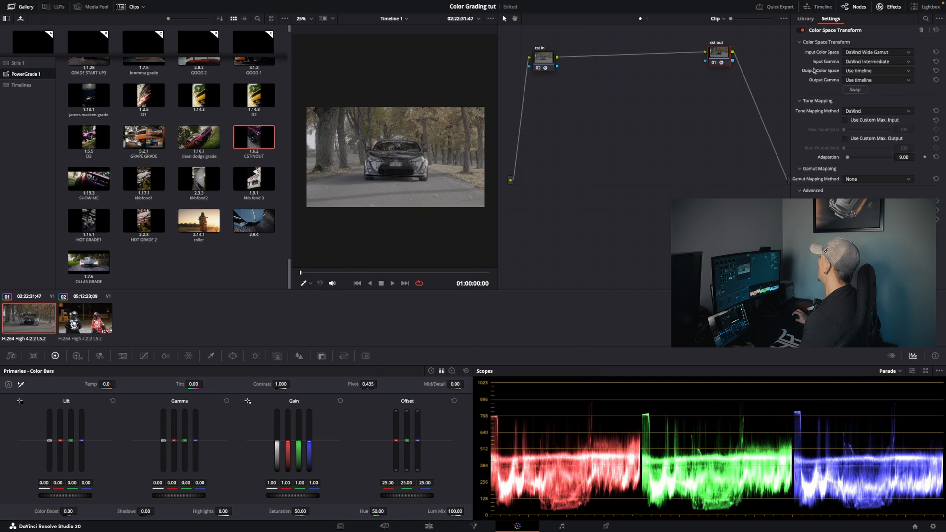
Set the cst out node's output color space to Rec.709 and its output gamma to Rec.709-A
click(859, 71)
scroll(872, 119, down, 5)
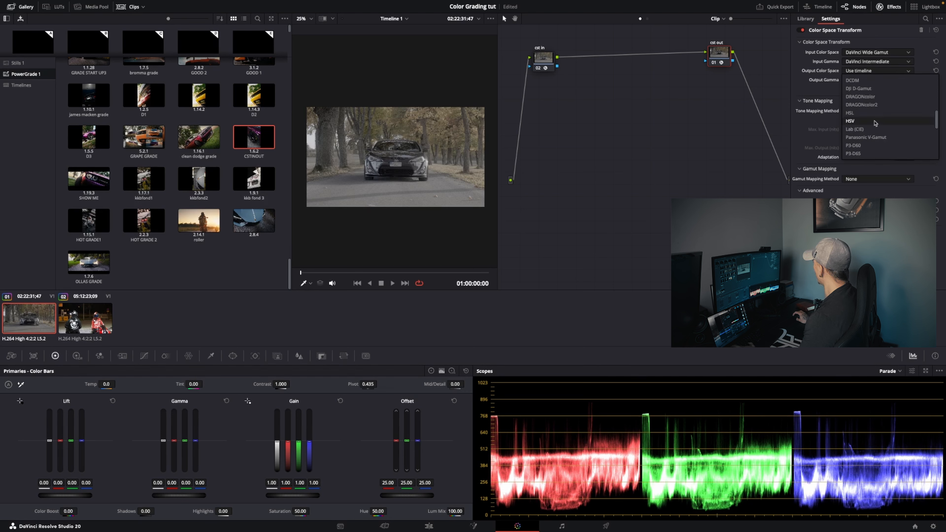
scroll(871, 122, up, 3)
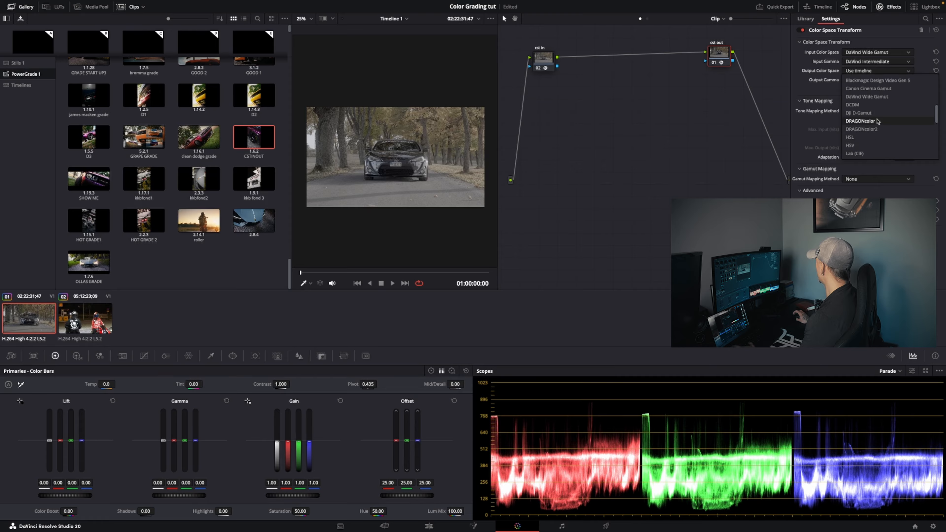
click(875, 121)
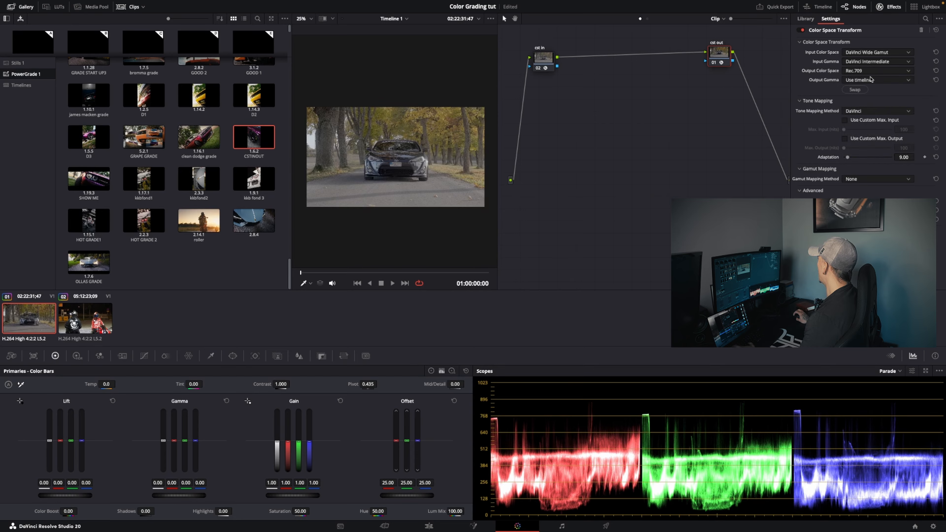
click(864, 80)
scroll(890, 149, down, 5)
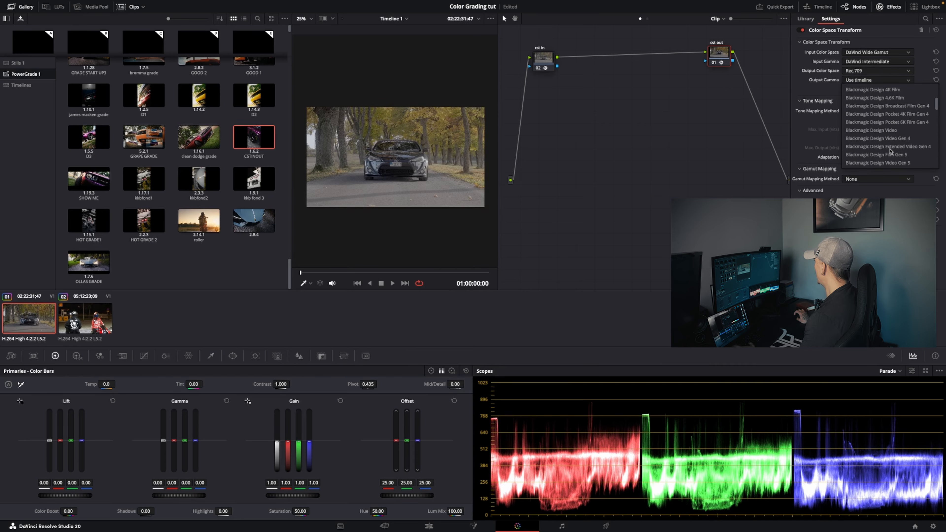
scroll(882, 144, down, 2)
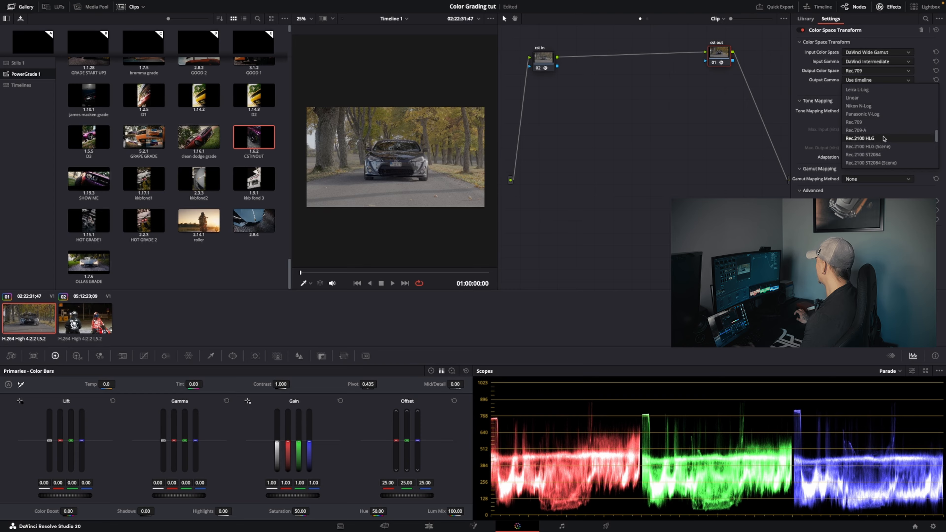
click(872, 130)
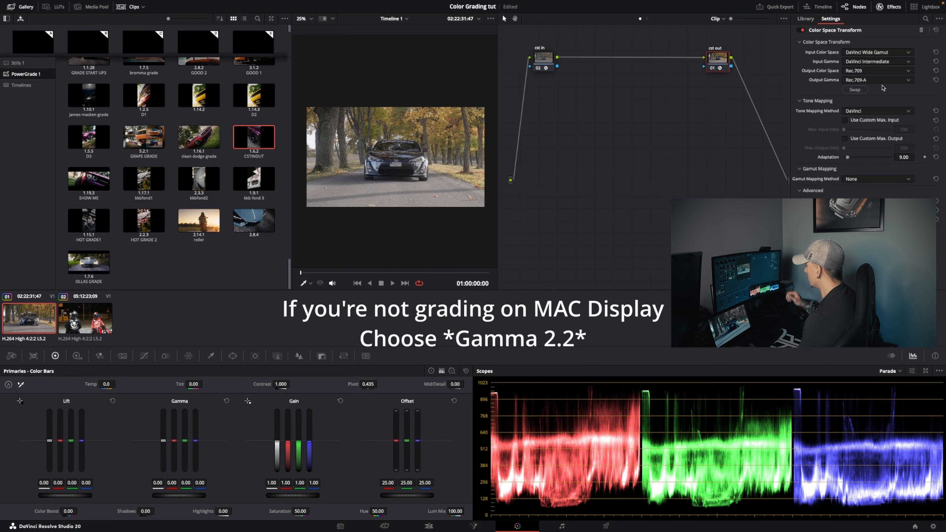
Space the two cst nodes apart and add three serial nodes after the cst in node
drag(539, 67, 538, 67)
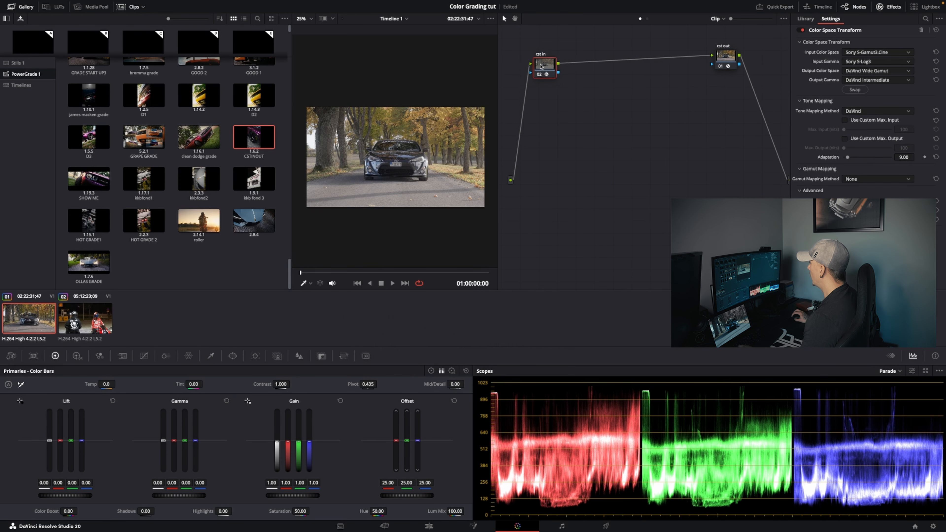
drag(726, 57, 728, 61)
drag(533, 69, 528, 72)
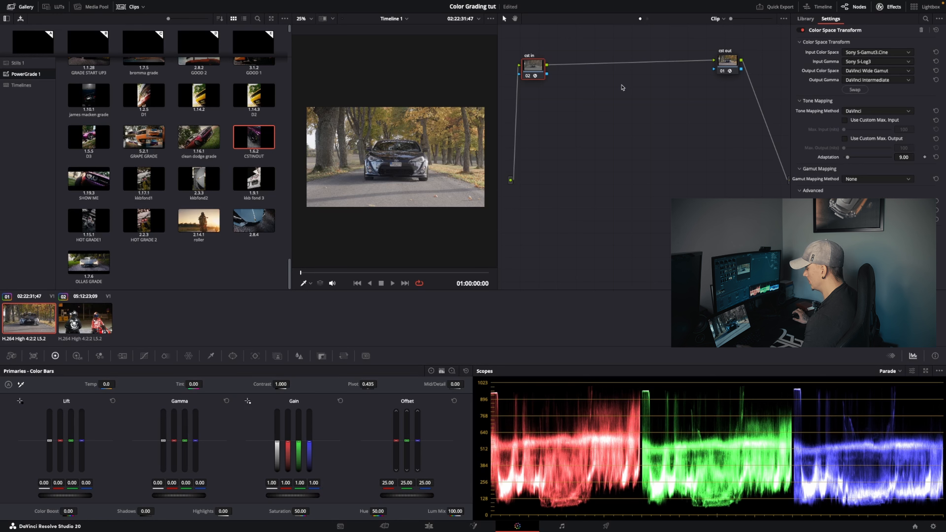
key(alt+s)
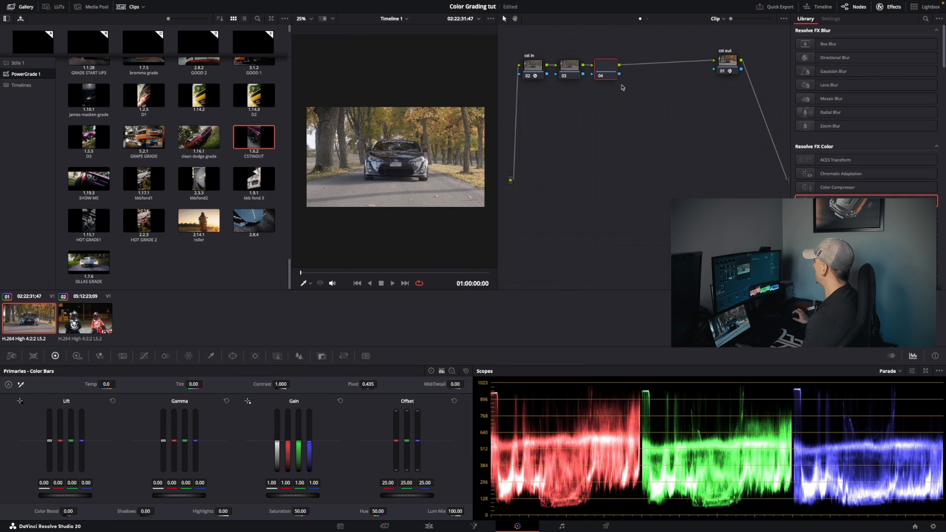
key(alt+s)
key(alt+s)
Arrange the node graph with the three new nodes in a row above and between the cst in and cst out nodes
drag(728, 66, 730, 79)
drag(535, 71, 540, 111)
drag(723, 73, 552, 69)
drag(569, 67, 579, 57)
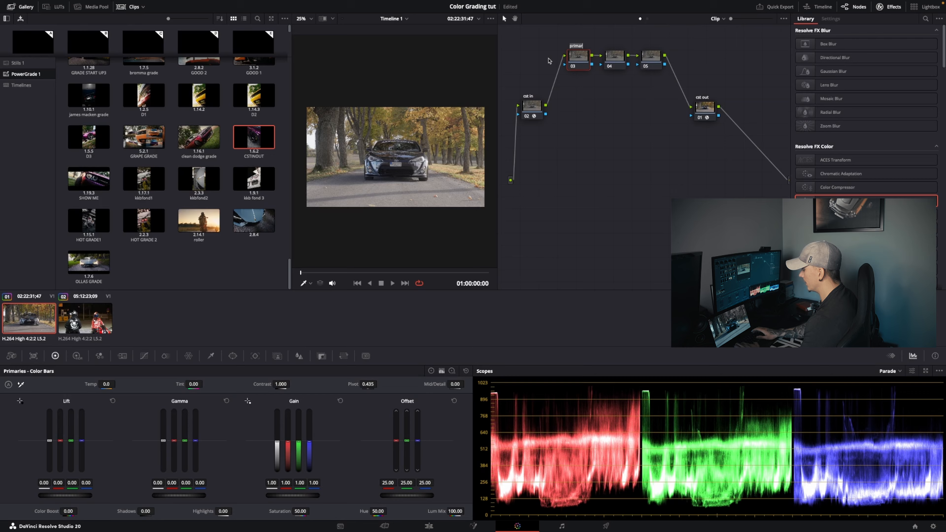
Label node 03 "primaries" and node 04 "sat"
text(pr)
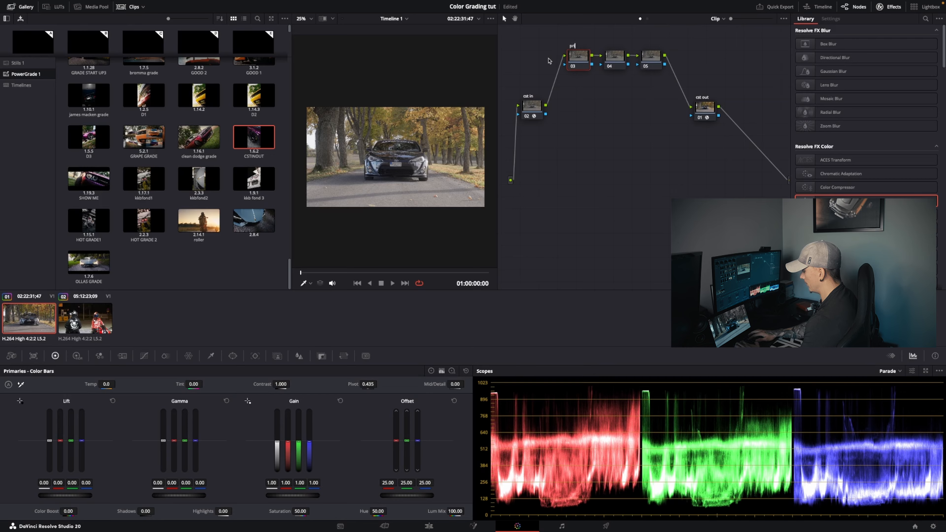
text(imaries)
key(Return)
right_click(614, 59)
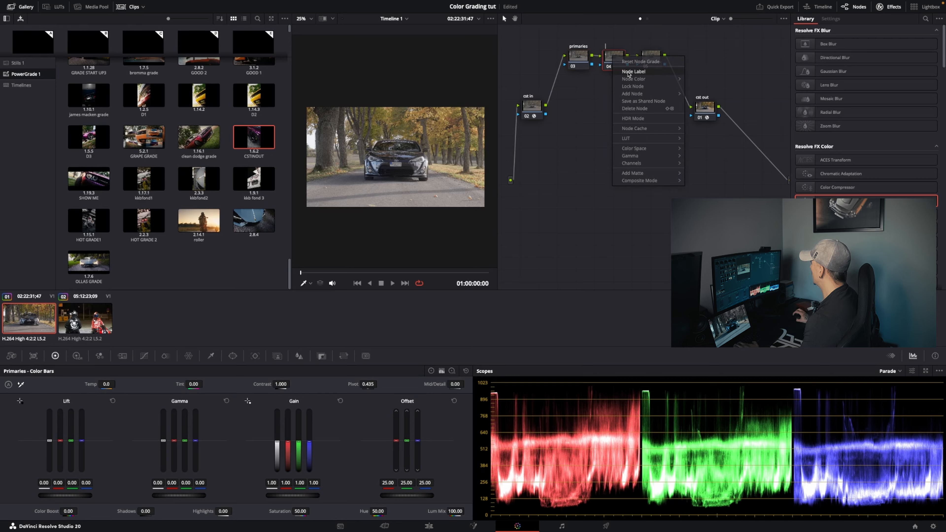
click(628, 71)
text(sat)
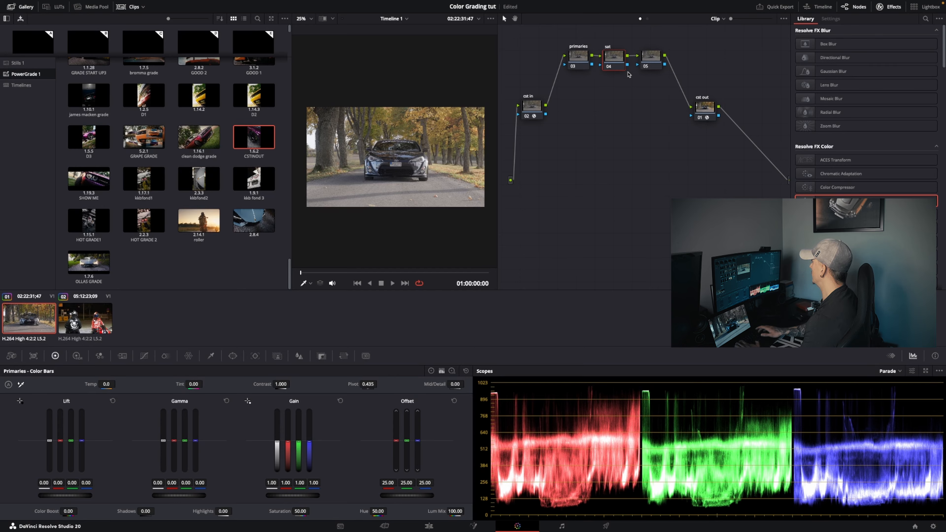
Open the label of node 05 for editing
right_click(651, 61)
click(666, 74)
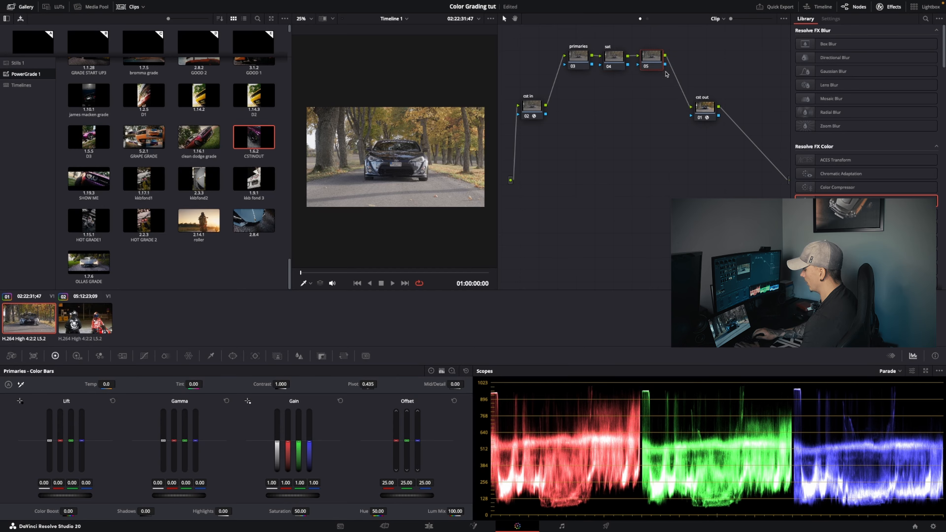
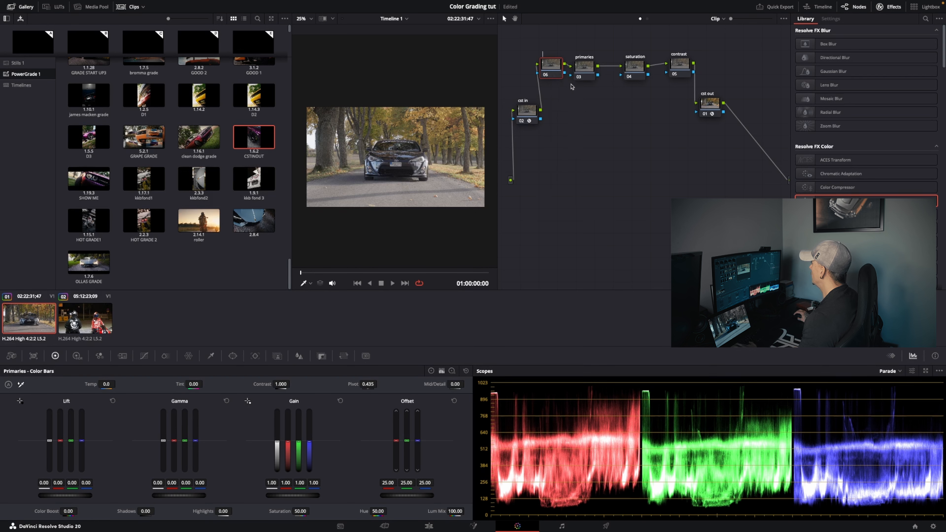
Label node 06 "white balance" and line up the four grading nodes in a row above the two cst nodes
text(white)
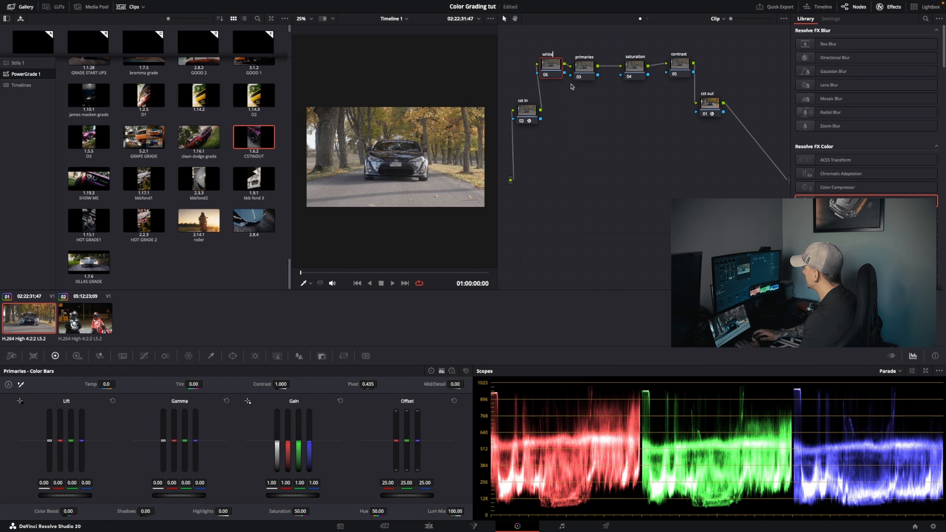
text( balance)
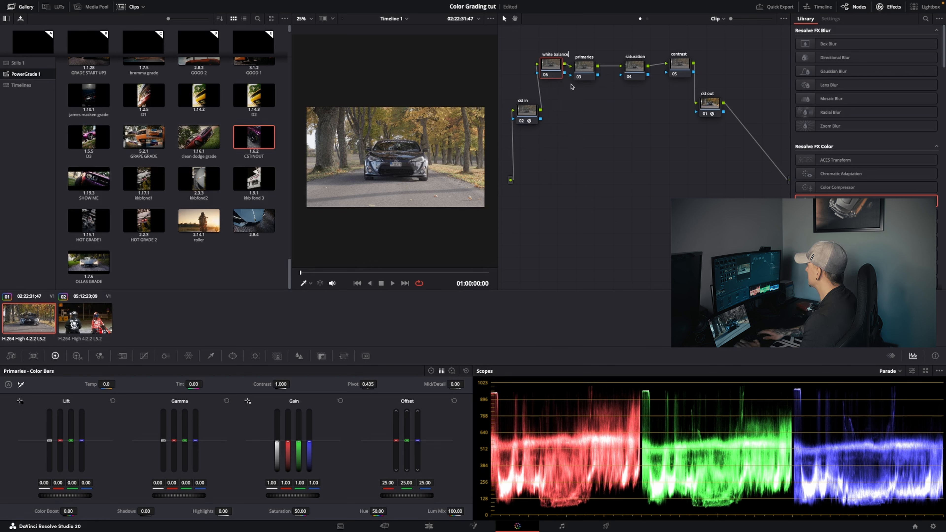
key(Return)
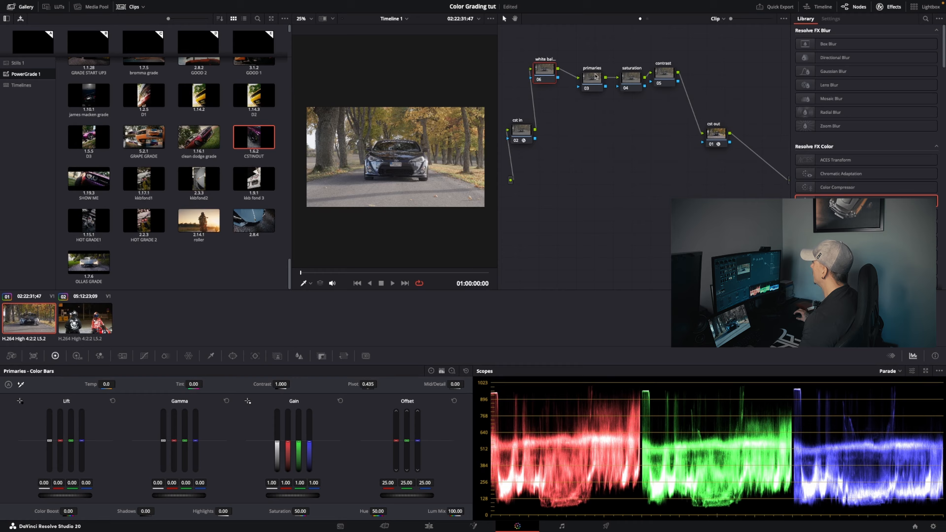
drag(596, 74, 675, 71)
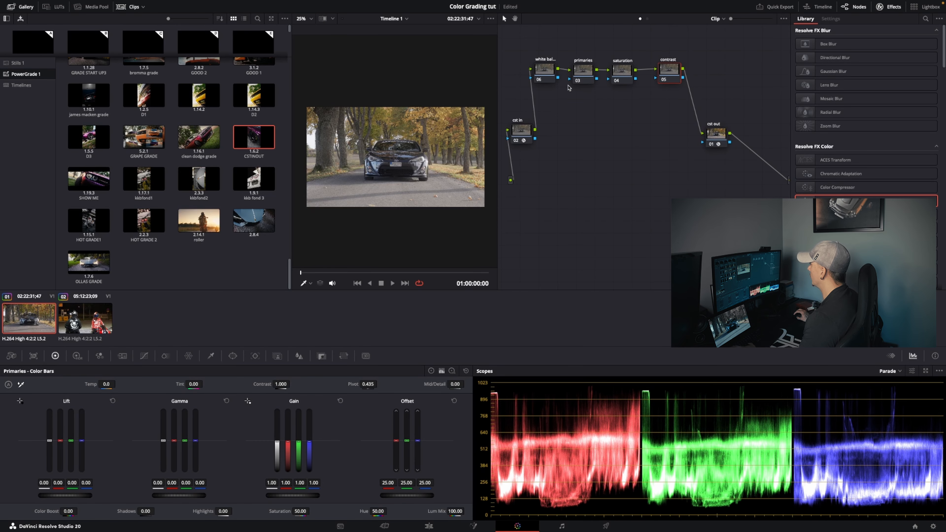
click(537, 74)
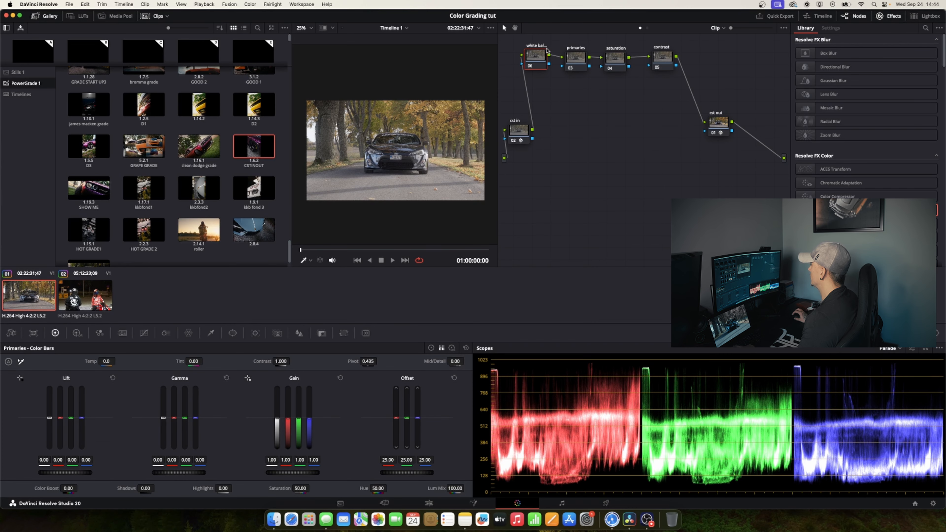
drag(546, 56, 542, 54)
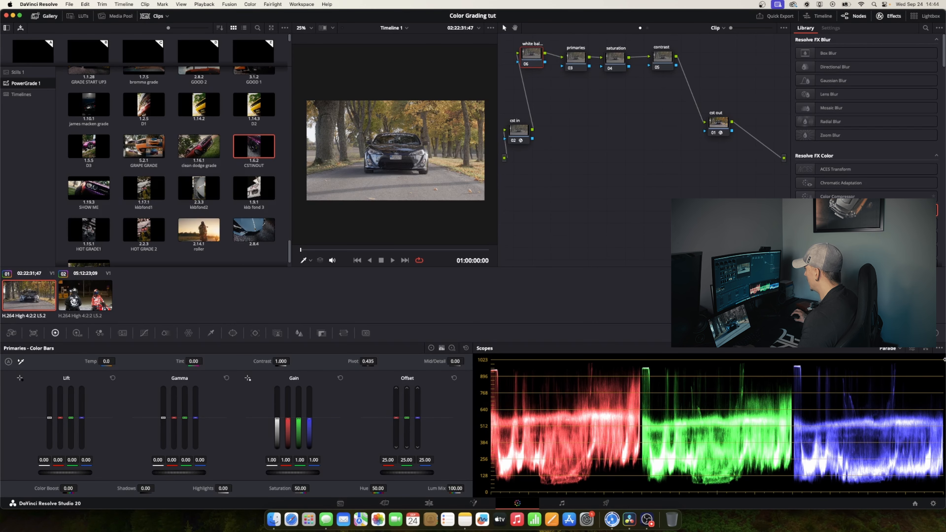
Open the scopes in a separate floating window and place it below the node graph
click(926, 349)
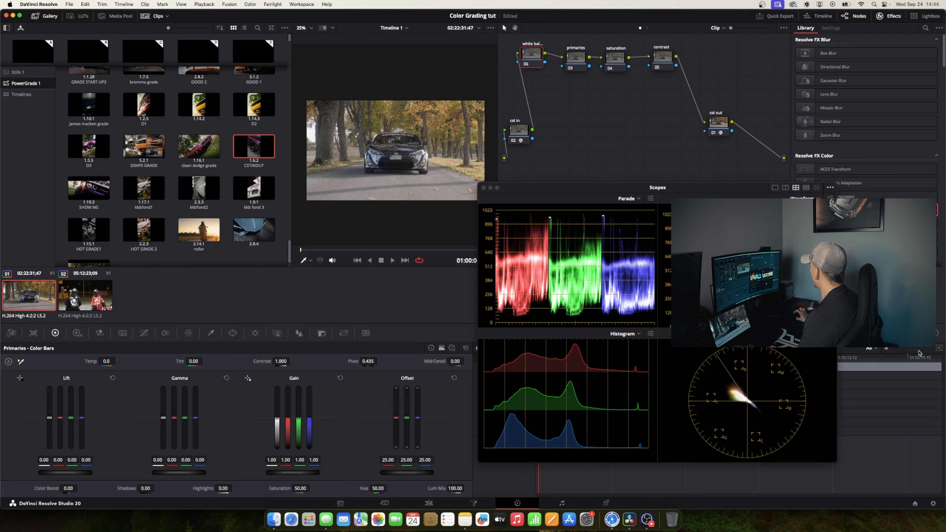
drag(709, 194, 731, 187)
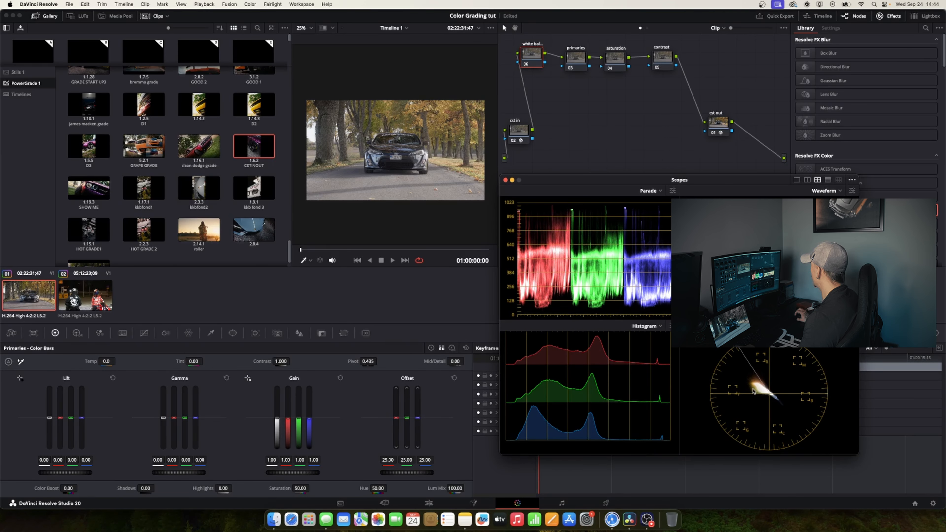
Set the white balance node's gamma to Linear
drag(531, 54, 533, 55)
right_click(534, 55)
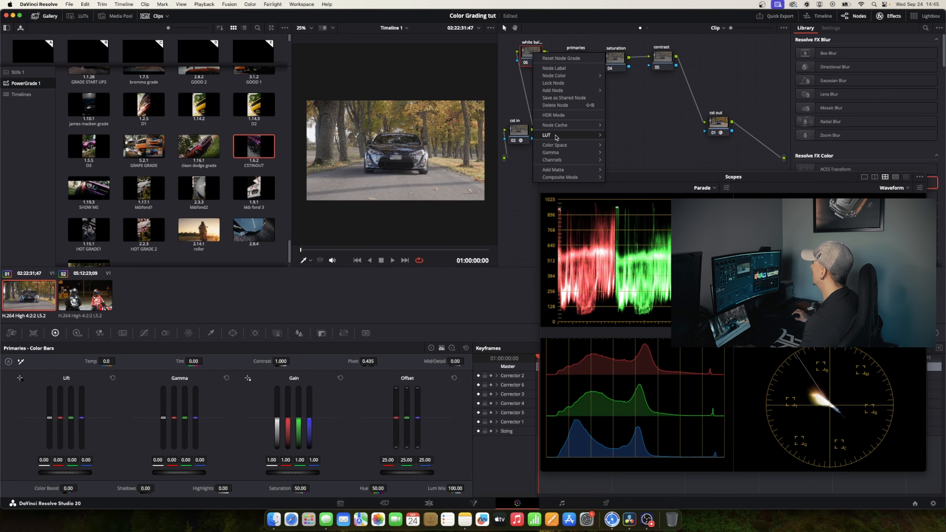
mouse_move(558, 155)
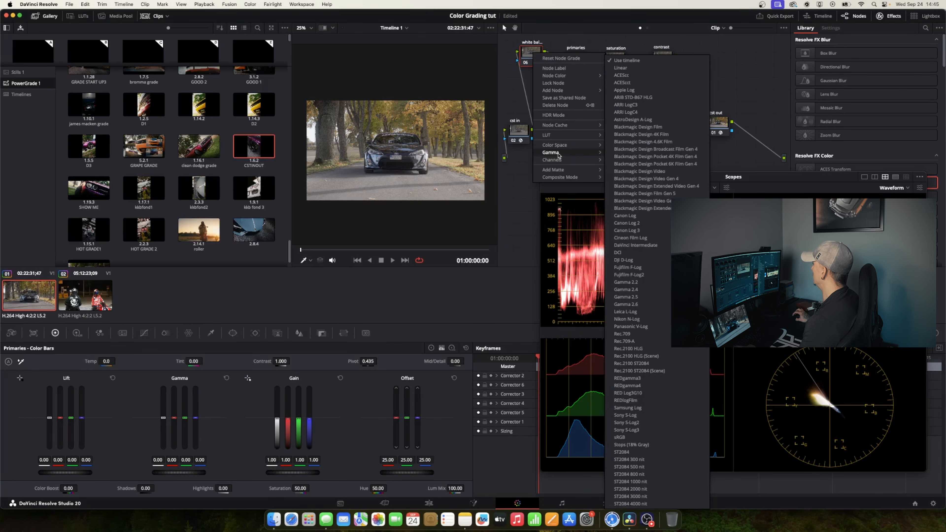
click(623, 68)
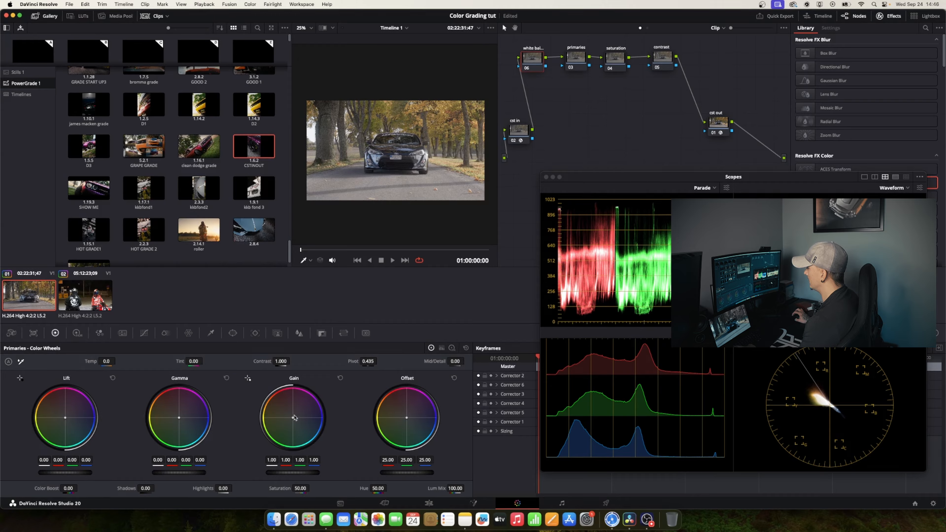
Cool the image on the white balance node with the Gain wheel, to red 0.94, green 1.00 and blue 1.04
mouse_move(293, 417)
mouse_down()
mouse_move(281, 403)
mouse_move(311, 434)
mouse_move(310, 412)
mouse_move(286, 409)
mouse_move(283, 419)
mouse_move(317, 409)
mouse_move(269, 416)
mouse_move(298, 429)
mouse_up()
key(super+z)
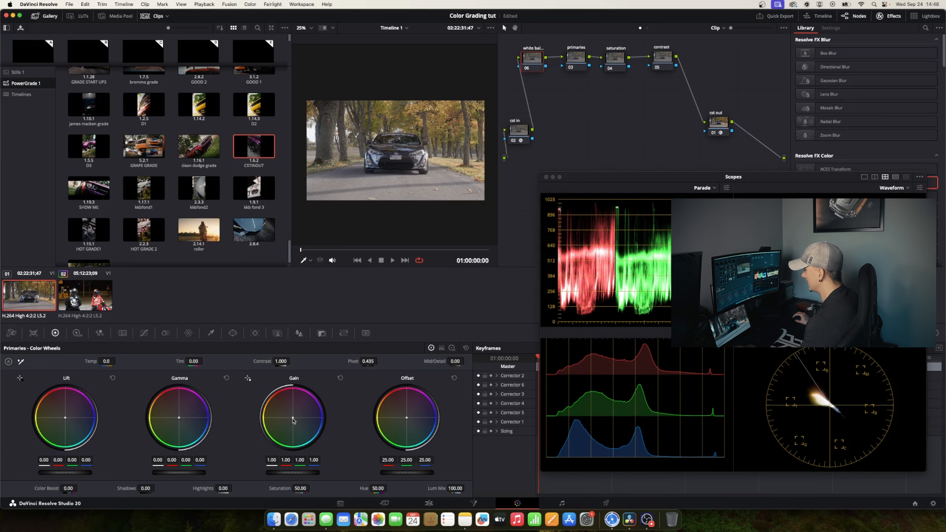
drag(297, 418, 294, 419)
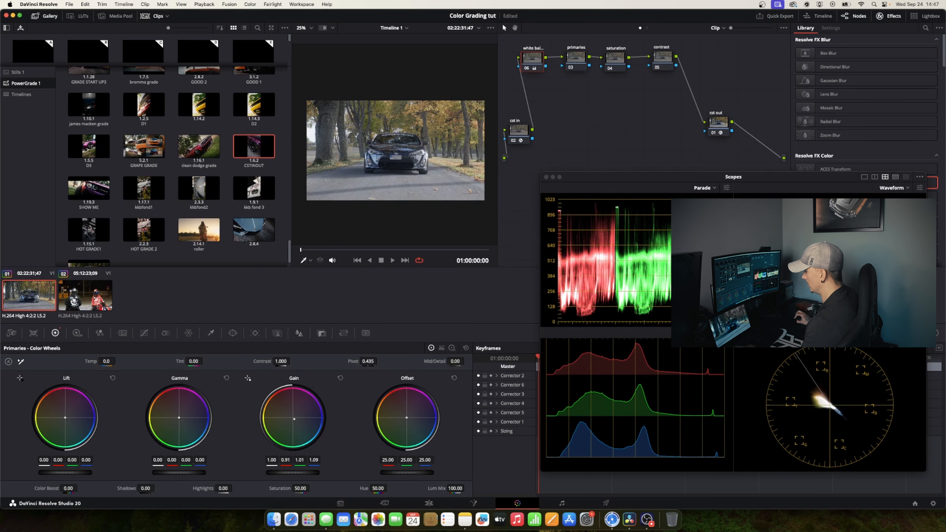
drag(294, 419, 294, 418)
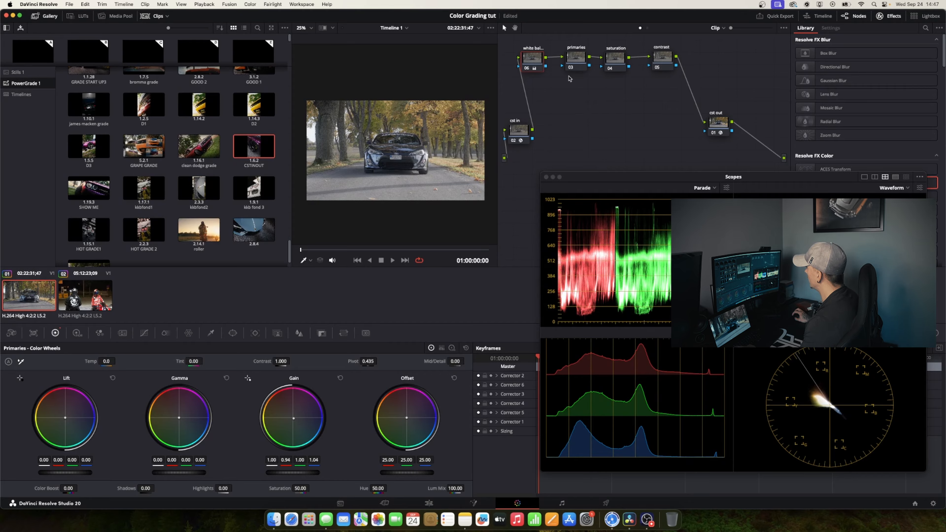
Compare the image with the white balance node disabled and enabled
click(527, 69)
click(526, 69)
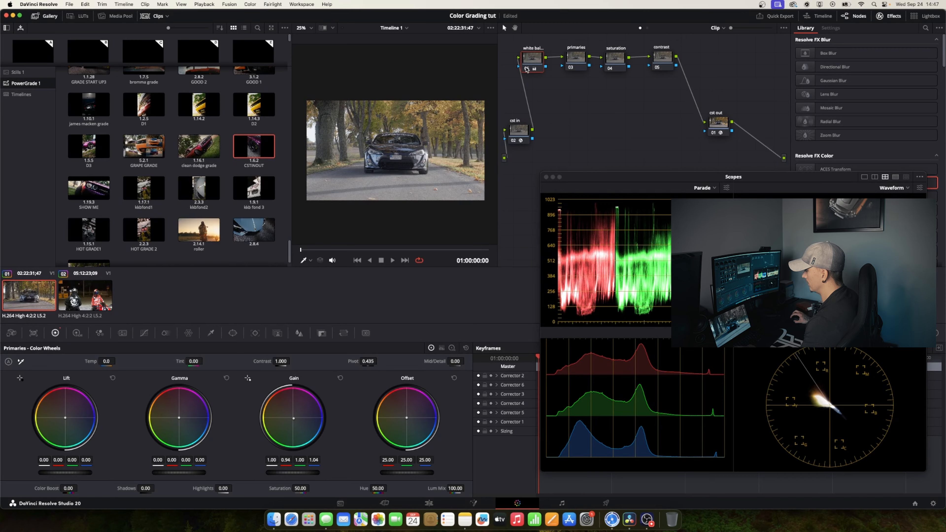
click(527, 68)
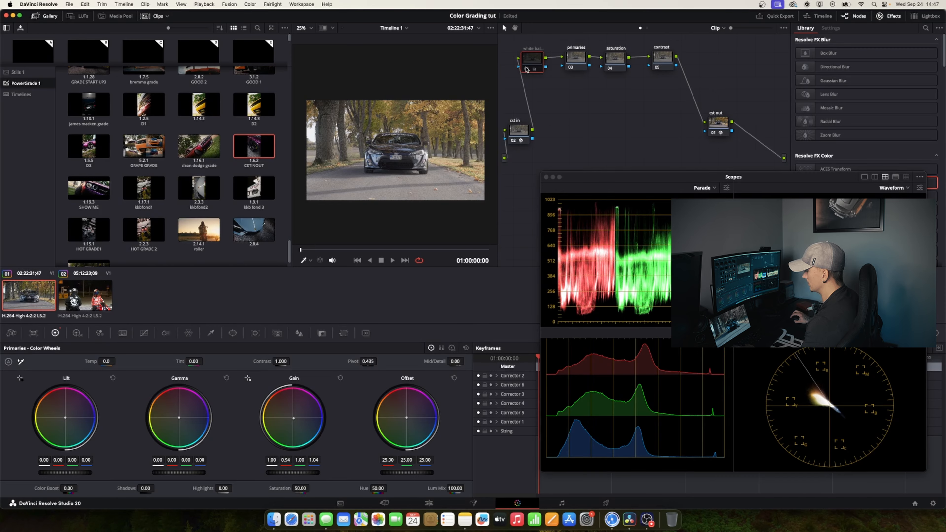
click(527, 69)
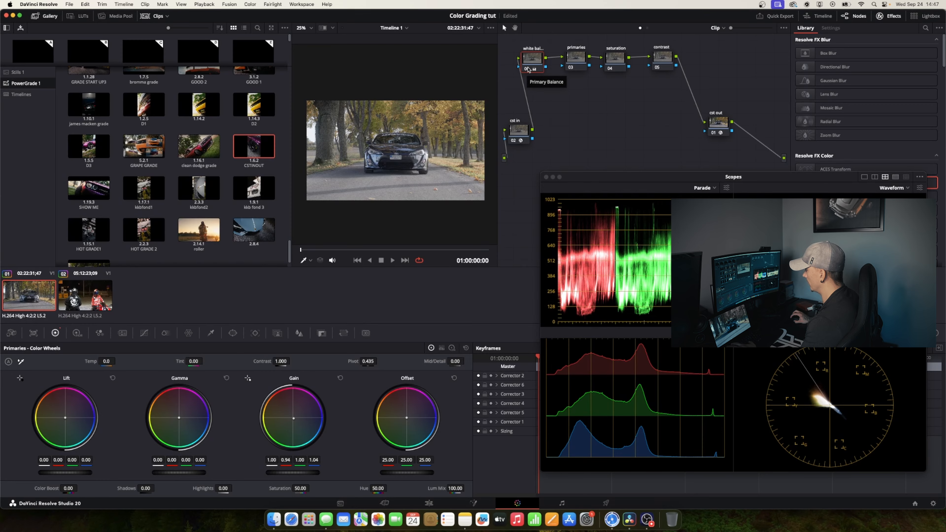
Adjust the positions of the white balance, primaries and saturation nodes in the row
mouse_move(532, 64)
mouse_down()
mouse_move(574, 58)
mouse_move(528, 66)
mouse_up()
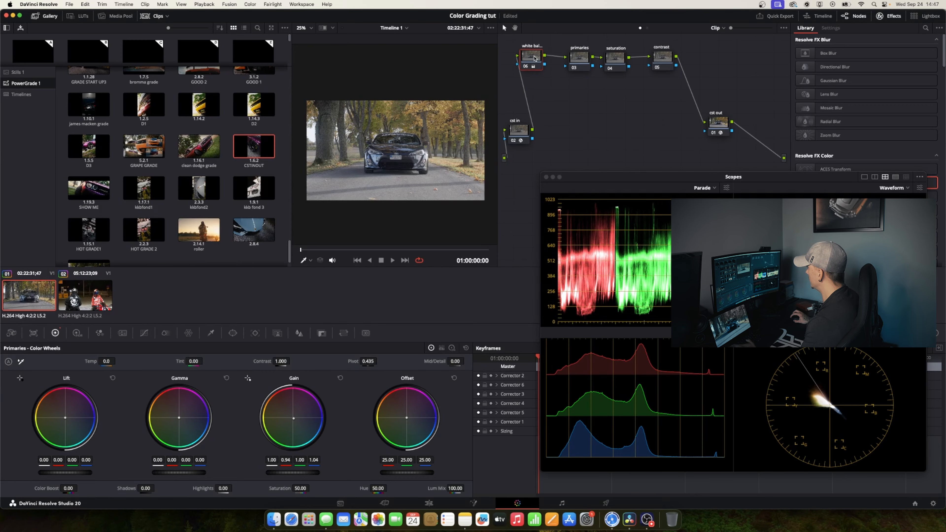
drag(590, 64, 614, 58)
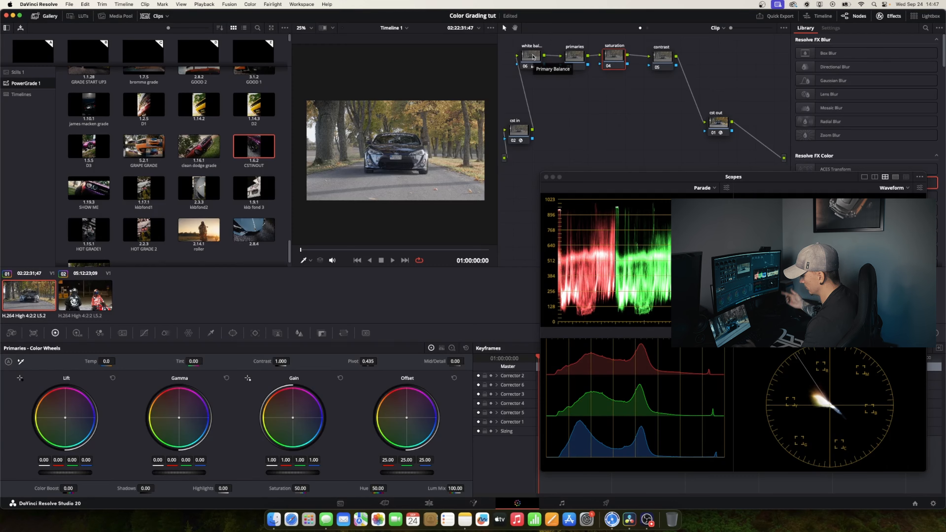
drag(533, 56, 535, 53)
drag(590, 64, 618, 62)
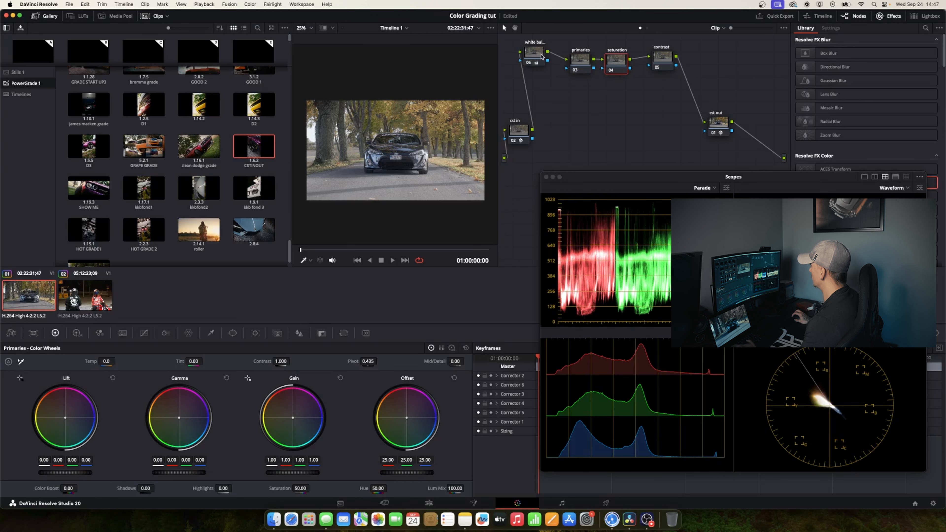
Lower the highlight endpoint of the custom curve slightly on the primaries node
drag(541, 56, 572, 59)
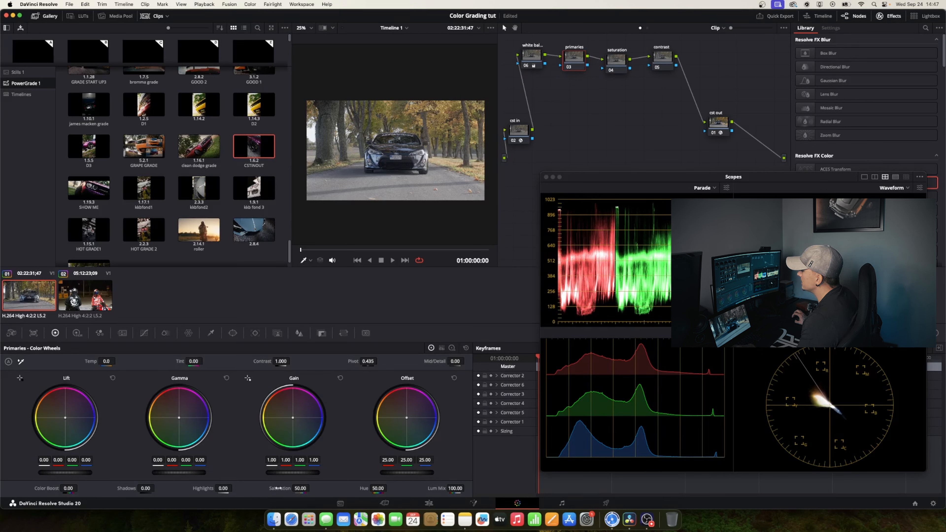
click(144, 333)
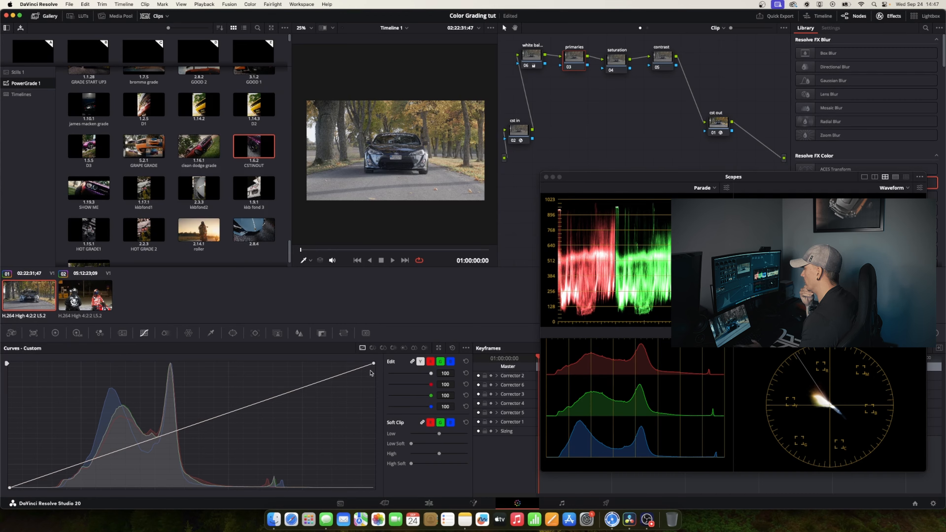
drag(374, 364, 378, 380)
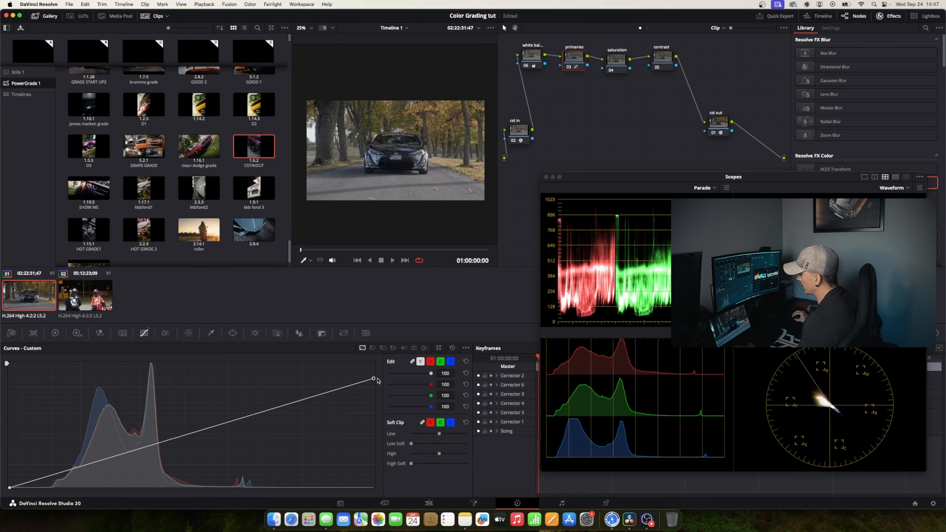
Set the primaries node's master Gain to 1.15, Gamma to -0.04 and Lift to -0.01
click(55, 333)
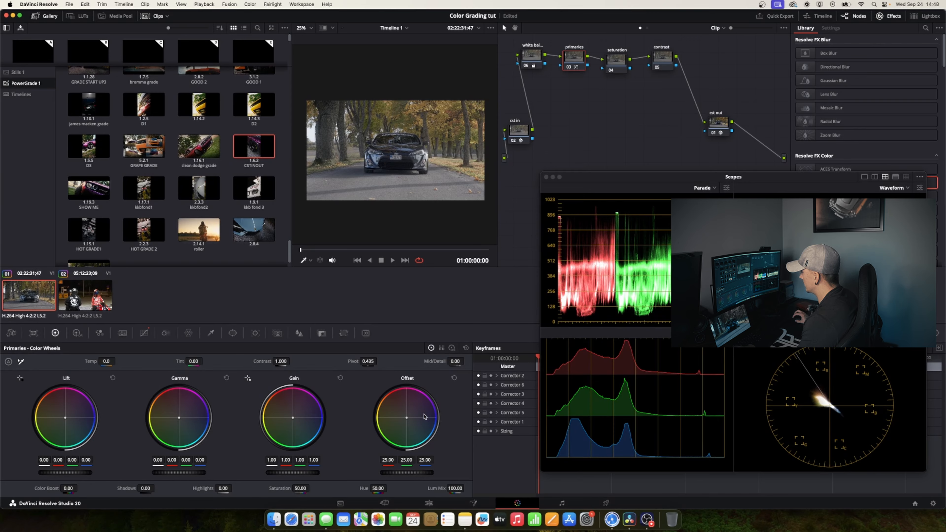
drag(294, 473, 314, 473)
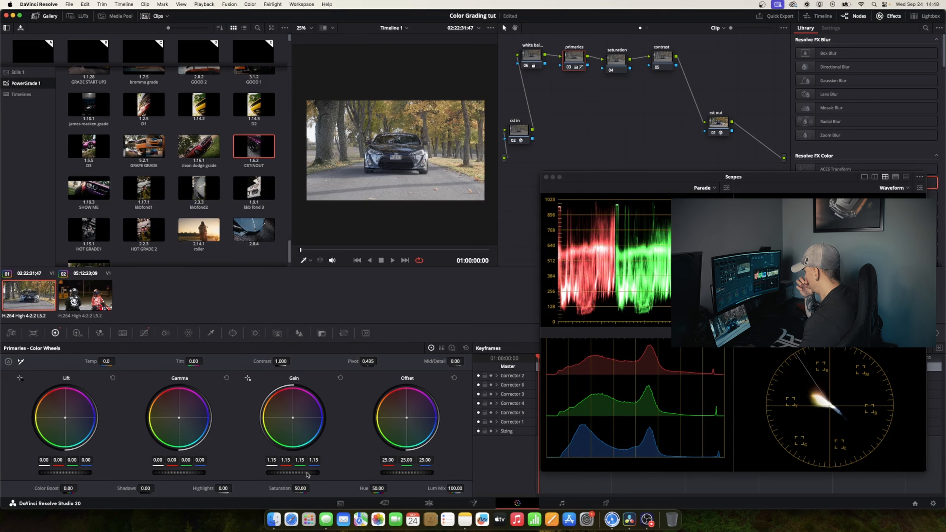
drag(187, 472, 183, 472)
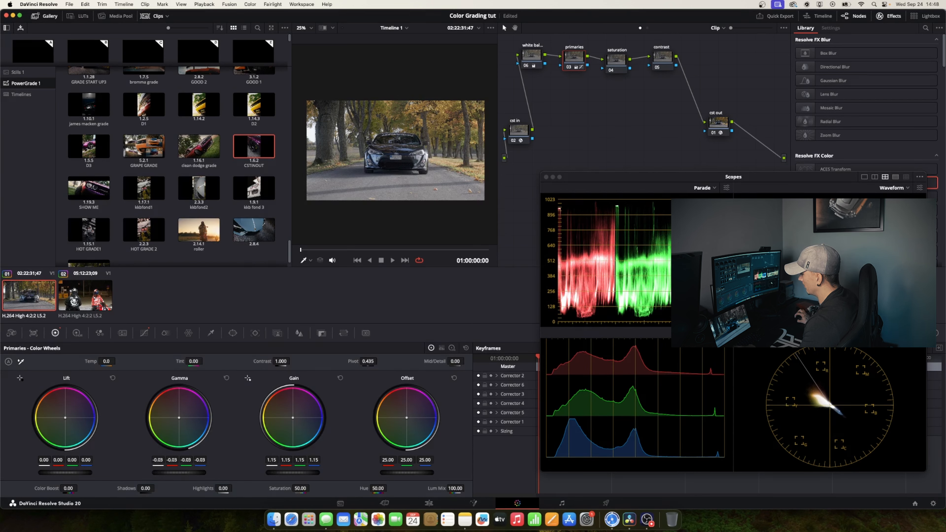
drag(183, 472, 156, 472)
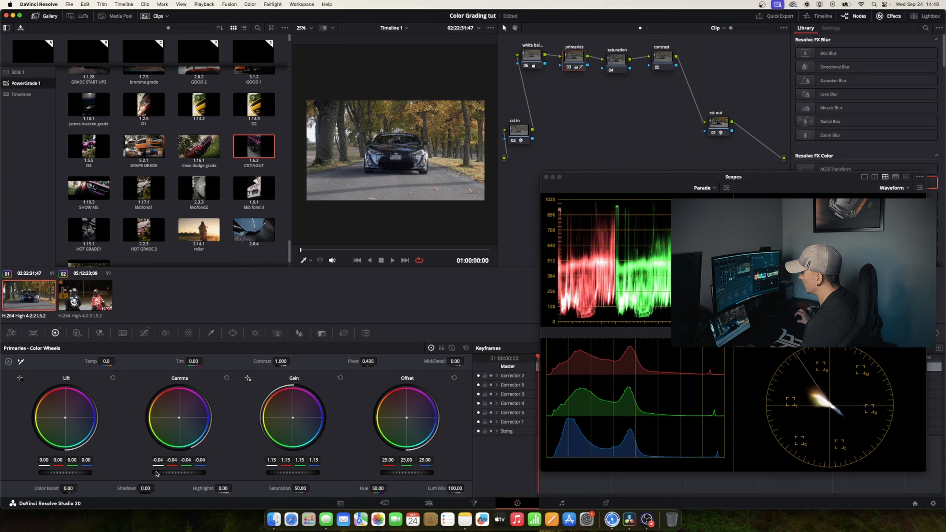
drag(68, 474, 61, 473)
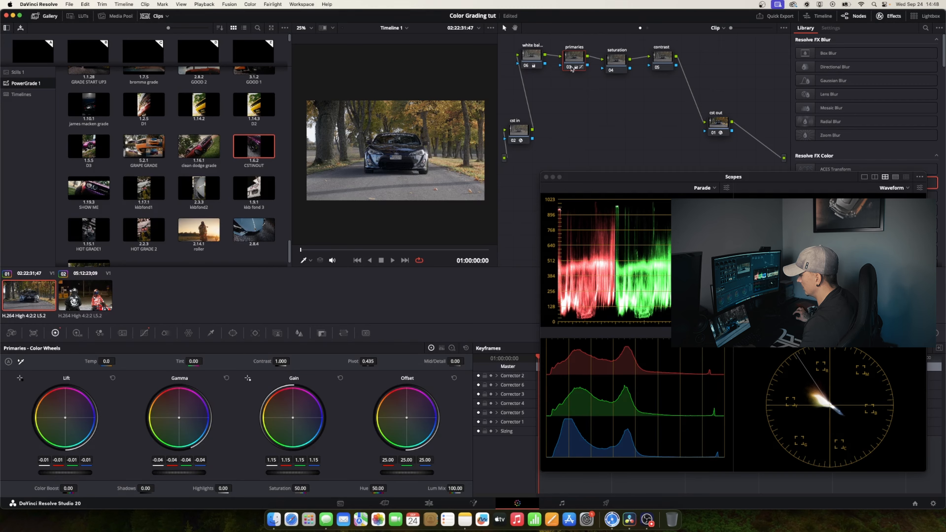
Compare the image with the primaries node disabled and enabled
mouse_move(568, 67)
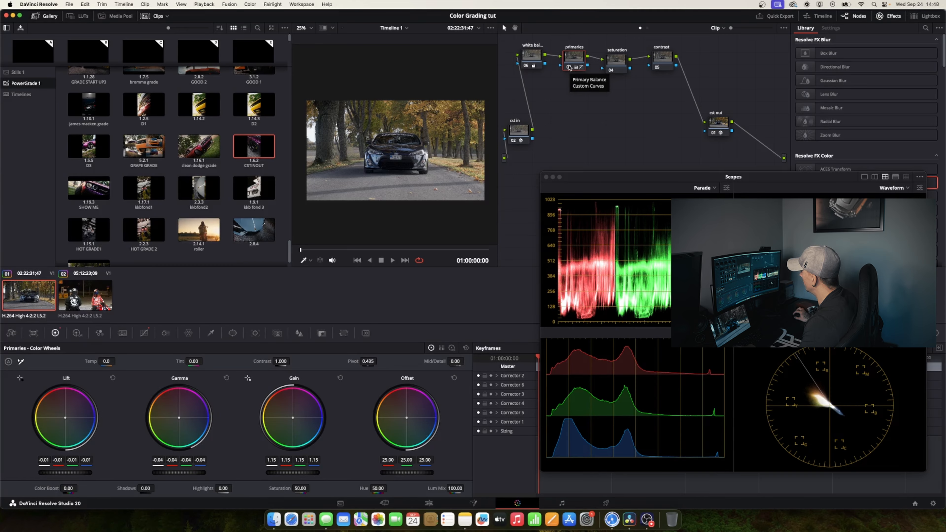
click(569, 67)
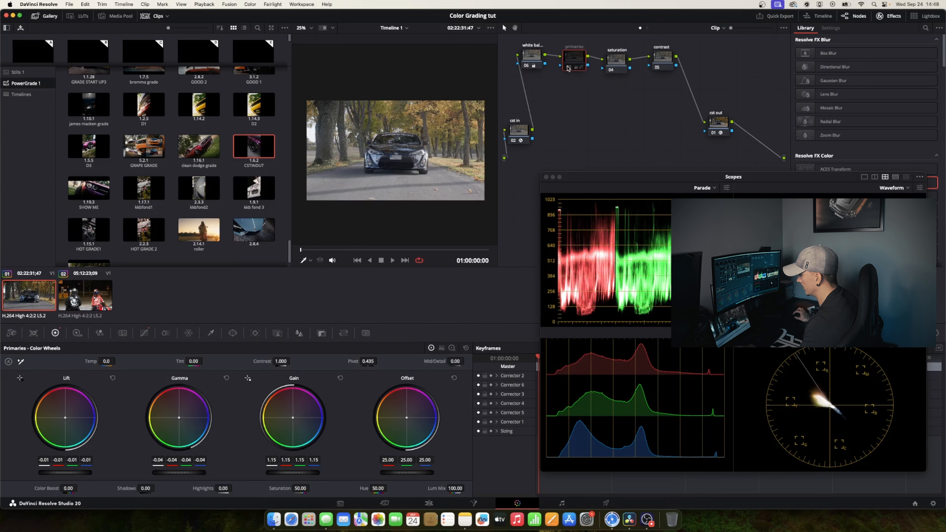
click(568, 68)
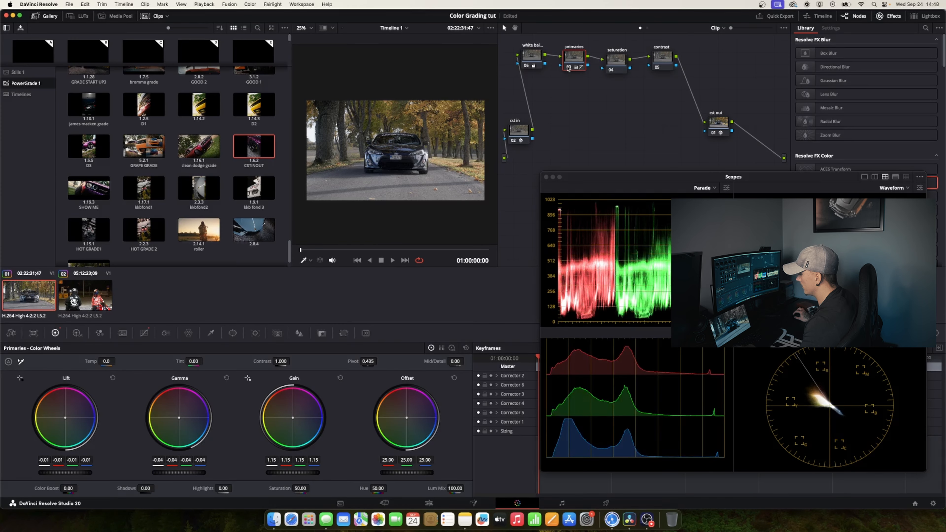
click(568, 68)
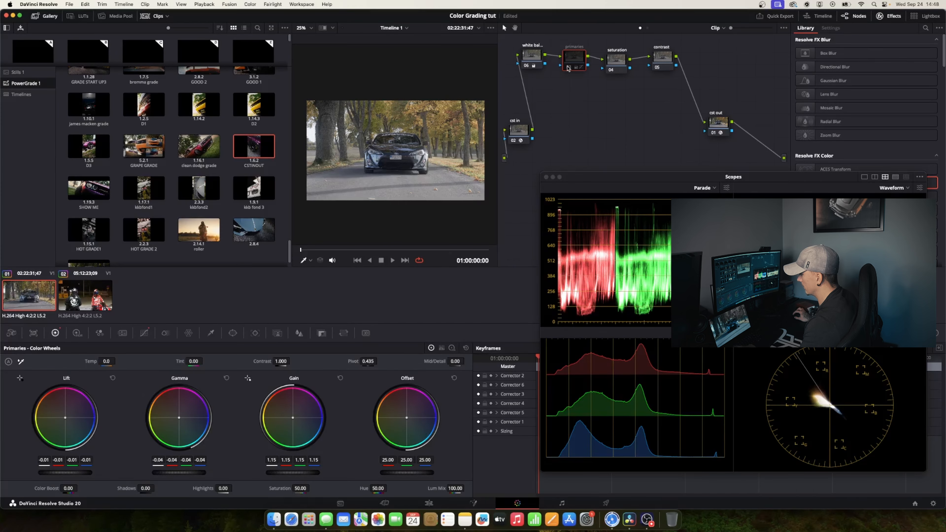
click(569, 68)
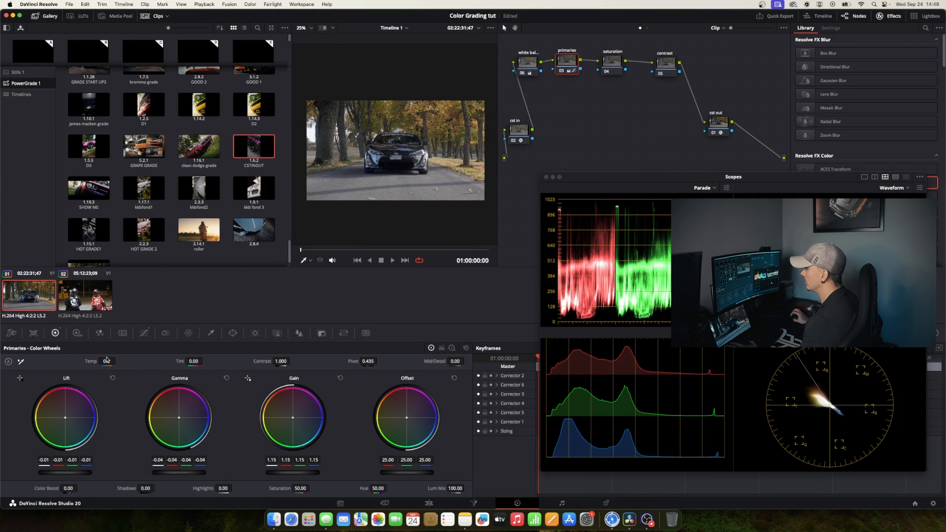
Try a Global exposure of 0.25 in the HDR color wheels on the primaries node, and reset the Global wheel
click(75, 333)
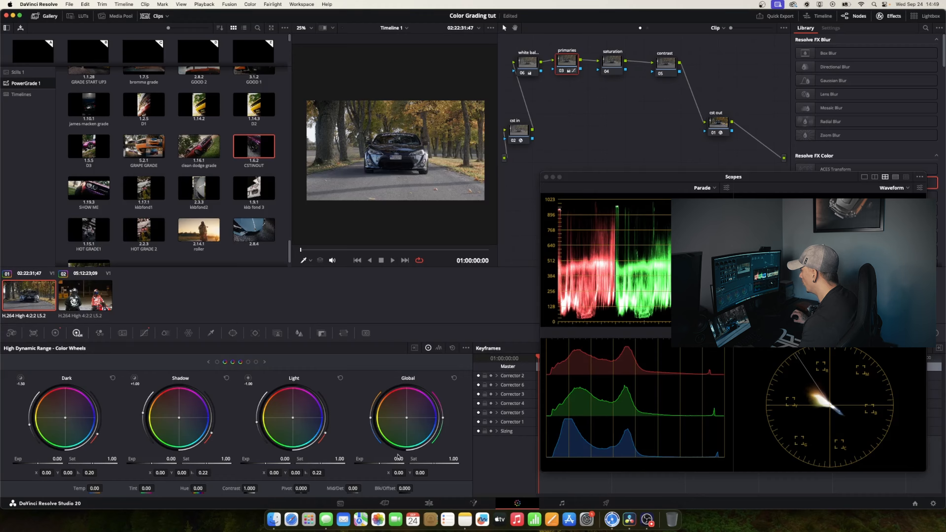
drag(398, 459, 449, 459)
drag(616, 510, 435, 512)
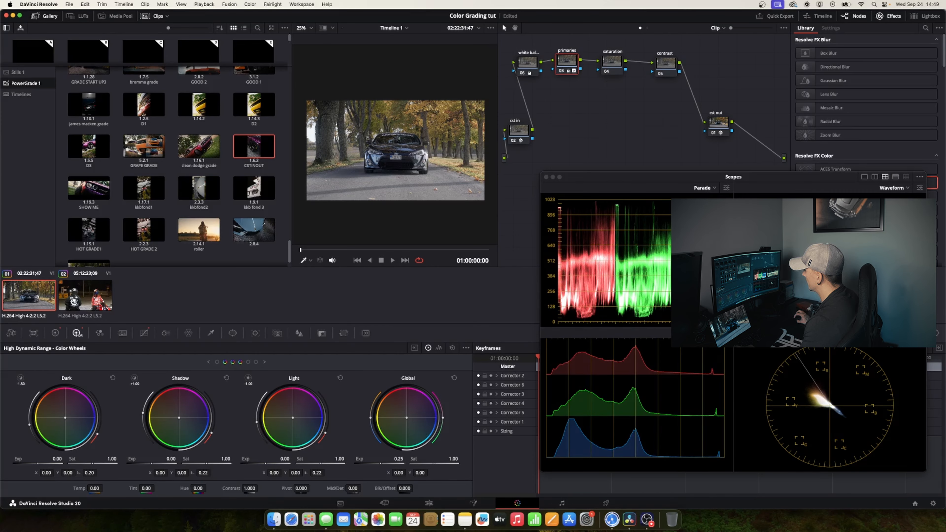
click(455, 379)
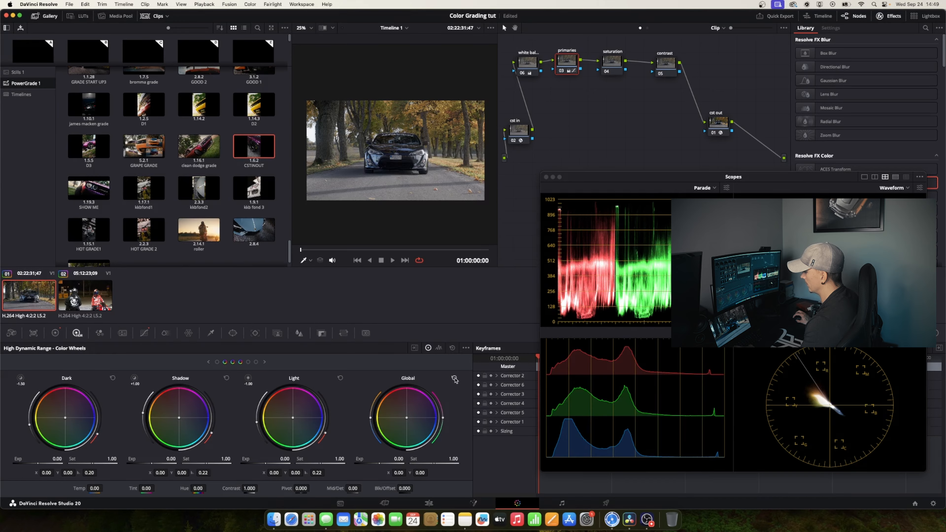
Set the Global exposure to 0.25 in the HDR color wheels on the primaries node
drag(393, 459, 429, 458)
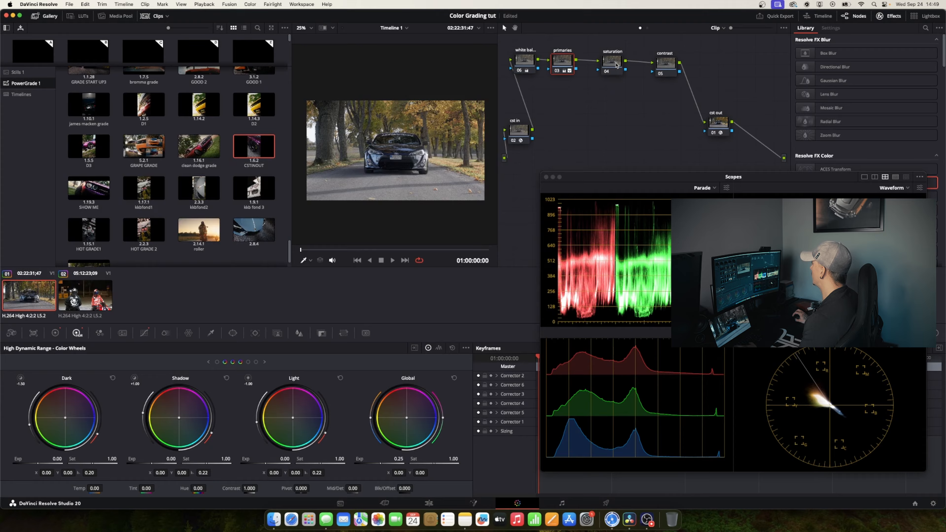
Try Saturation values of 100 and 84.60 in the primary color wheels on the saturation node, and reset the wheels
click(616, 65)
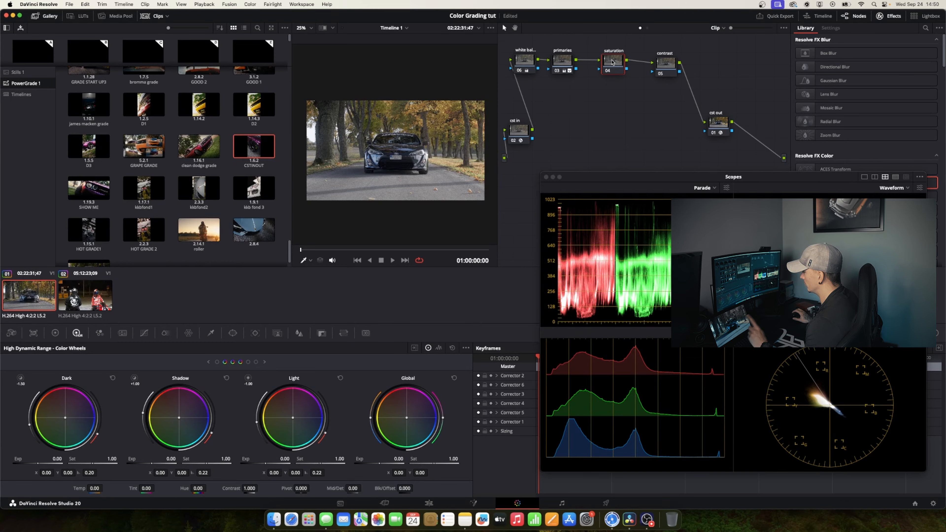
click(55, 333)
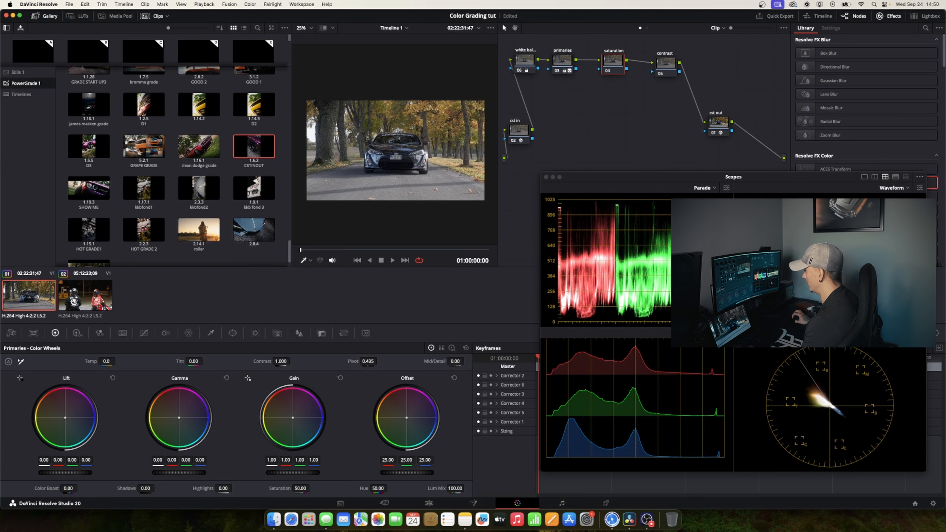
drag(311, 487, 311, 488)
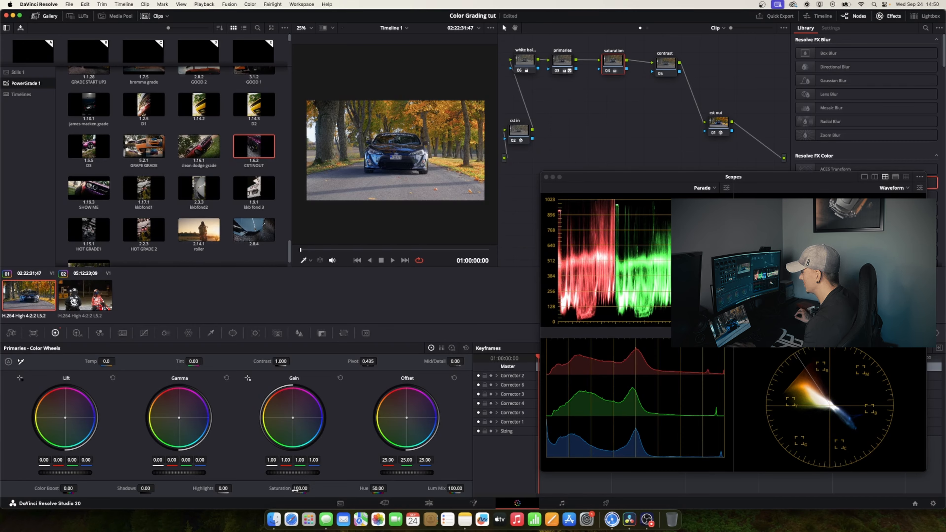
drag(311, 488, 312, 488)
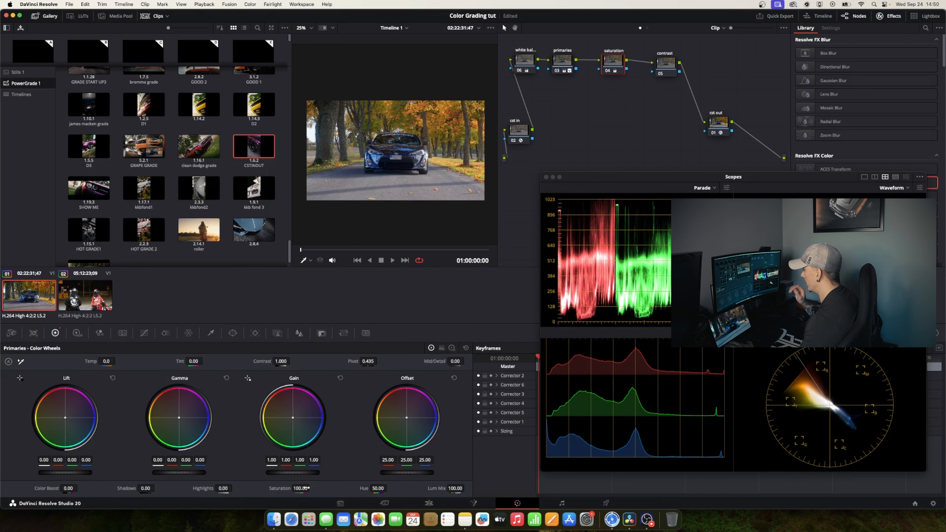
drag(306, 488, 300, 488)
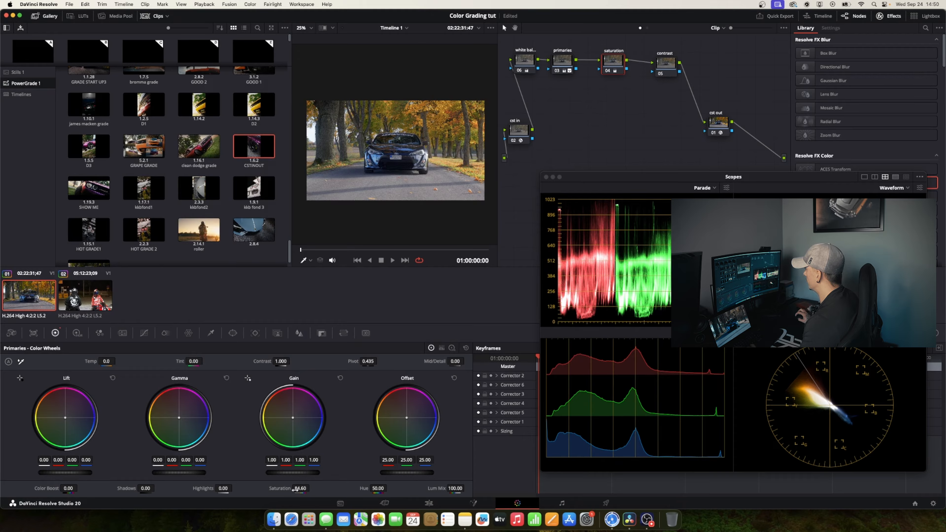
click(466, 349)
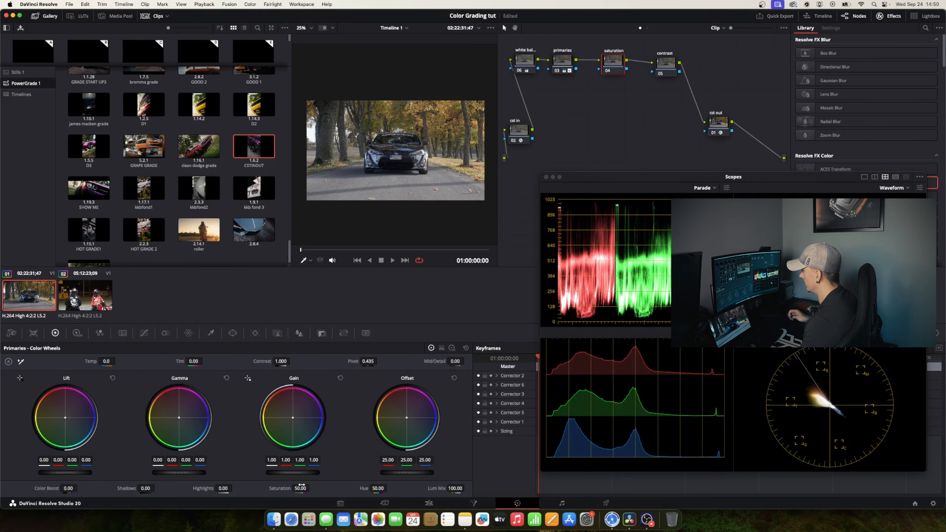
Try the green and overall saturation adjustments in ColorSlice on the saturation node, and return the overall Saturation to 1.00
drag(609, 59, 608, 58)
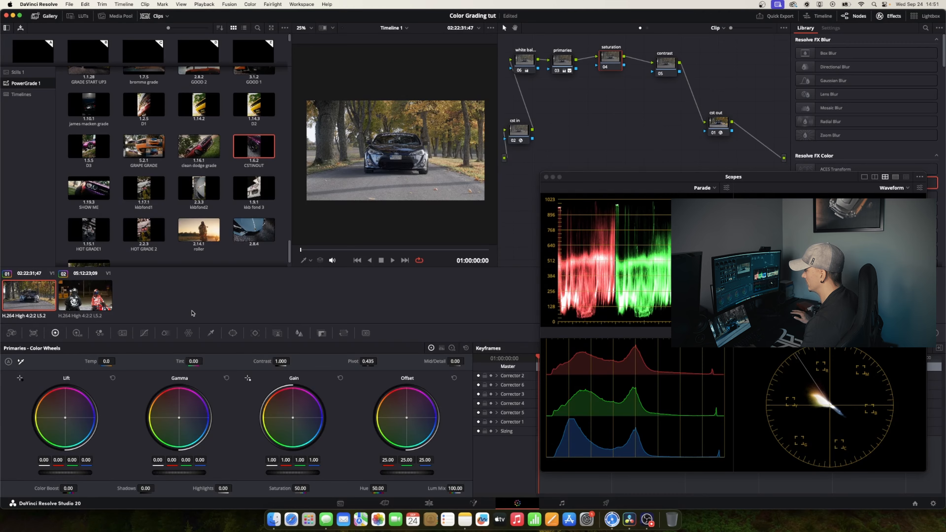
click(165, 333)
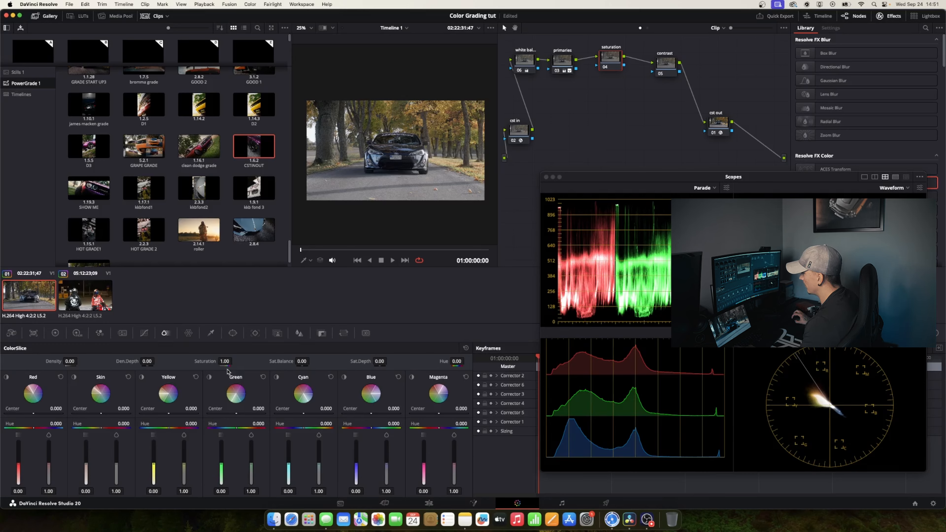
mouse_move(252, 468)
mouse_down()
mouse_move(252, 453)
mouse_move(252, 461)
mouse_up()
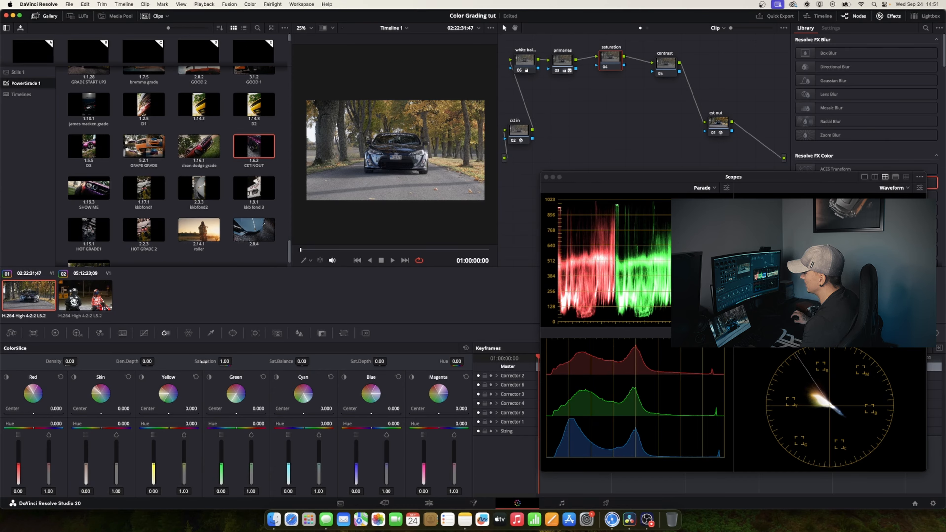
drag(224, 362, 251, 358)
text(1)
key(Return)
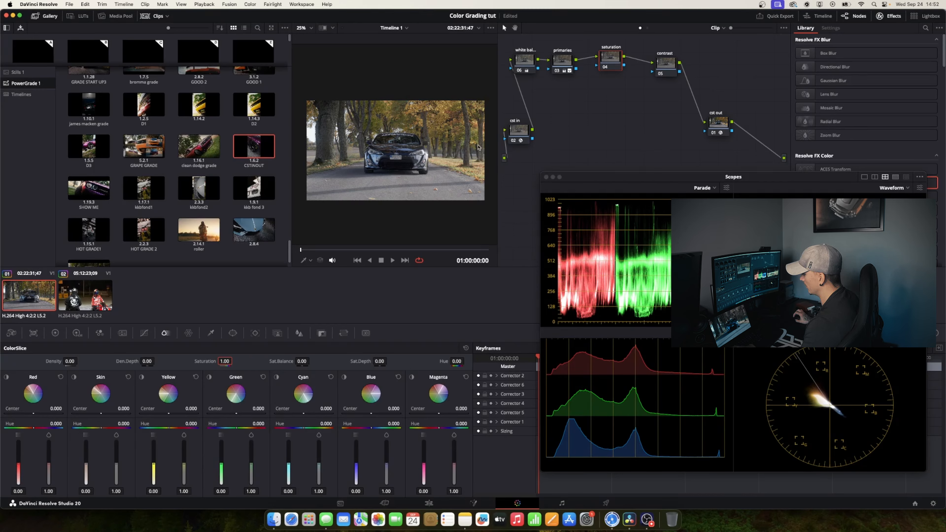
Spread out the nodes around the saturation node and set its color space to HSV
drag(612, 61, 671, 64)
click(613, 57)
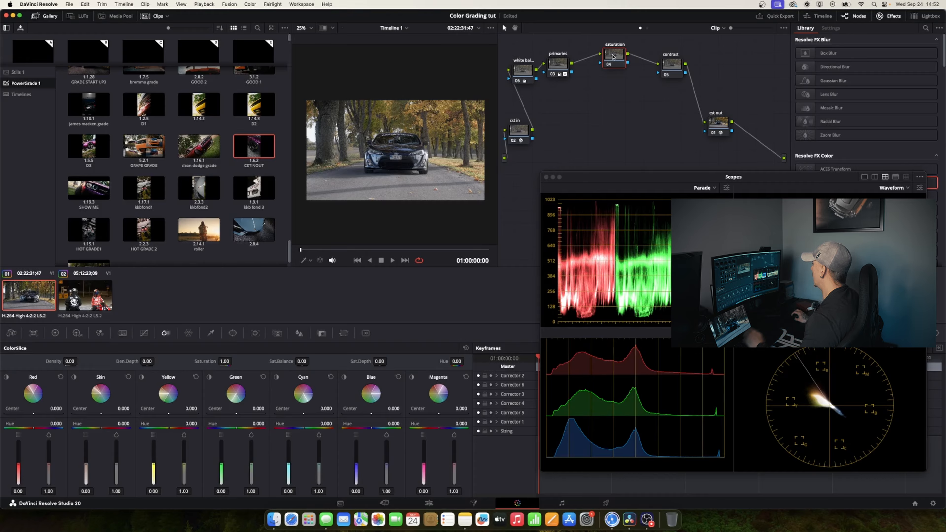
right_click(613, 56)
mouse_move(648, 148)
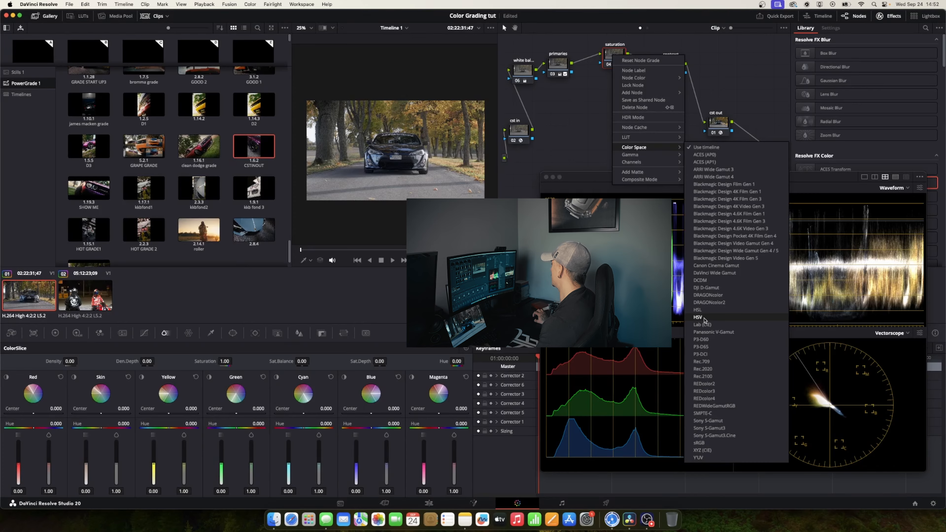
click(699, 318)
Disable Channel 1 and Channel 3 on the saturation node, leaving only Channel 2 active
right_click(616, 56)
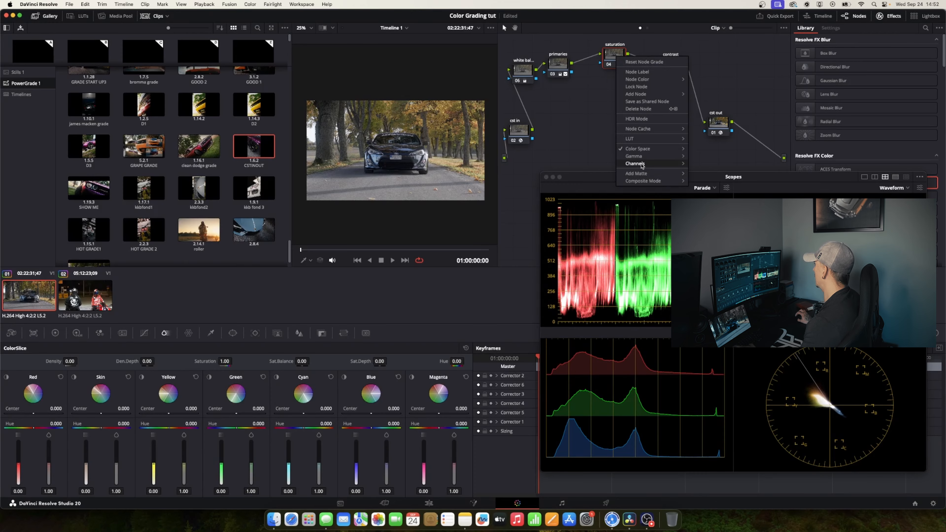
mouse_move(642, 166)
click(702, 166)
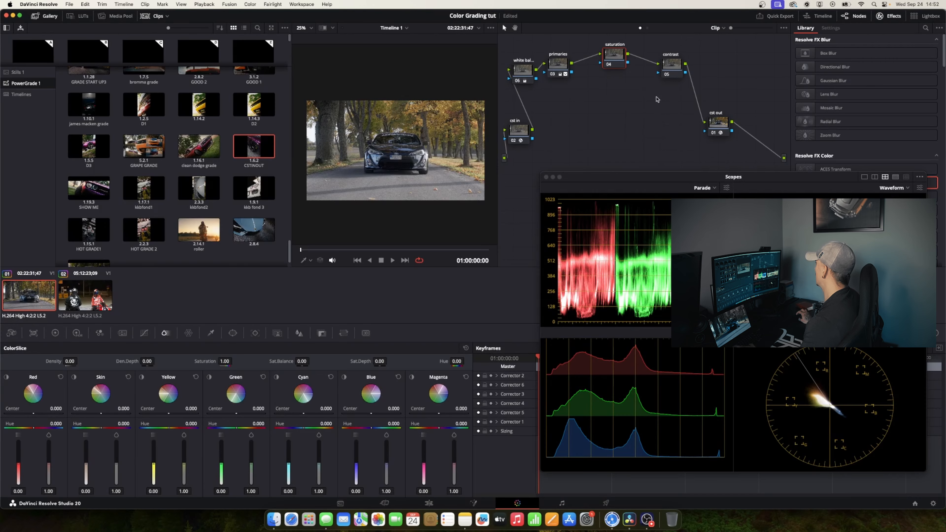
right_click(613, 55)
mouse_move(633, 166)
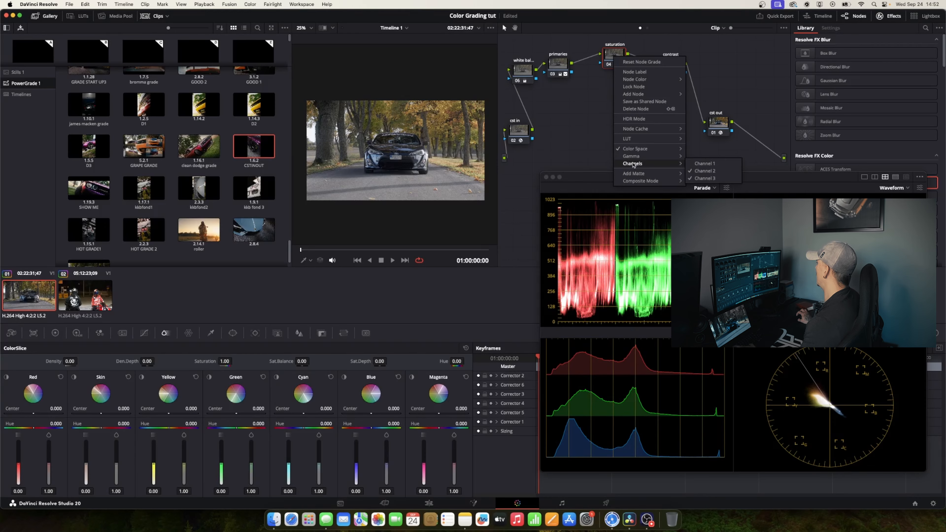
click(702, 179)
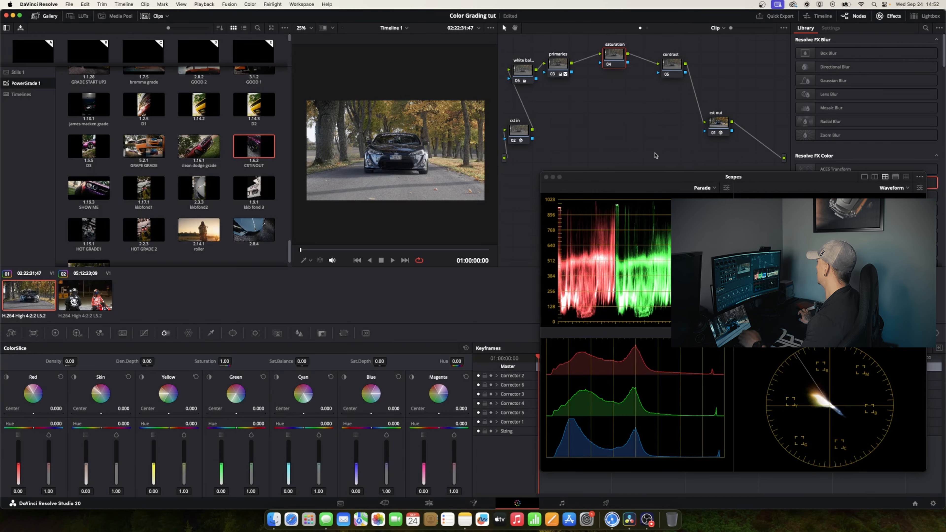
right_click(621, 60)
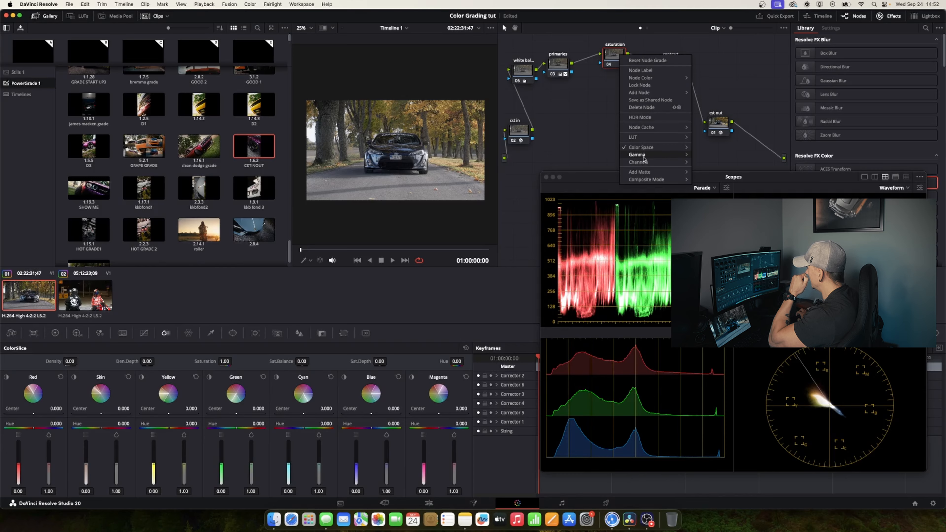
mouse_move(644, 161)
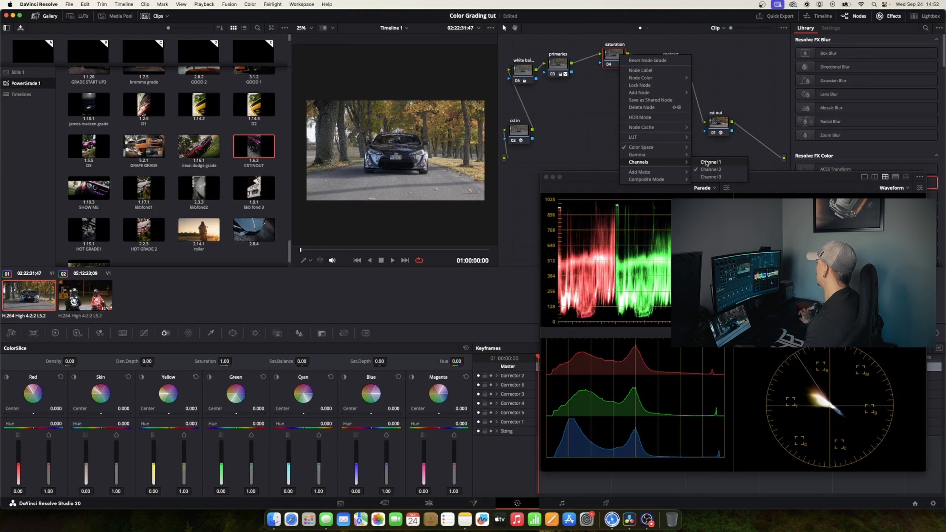
click(706, 148)
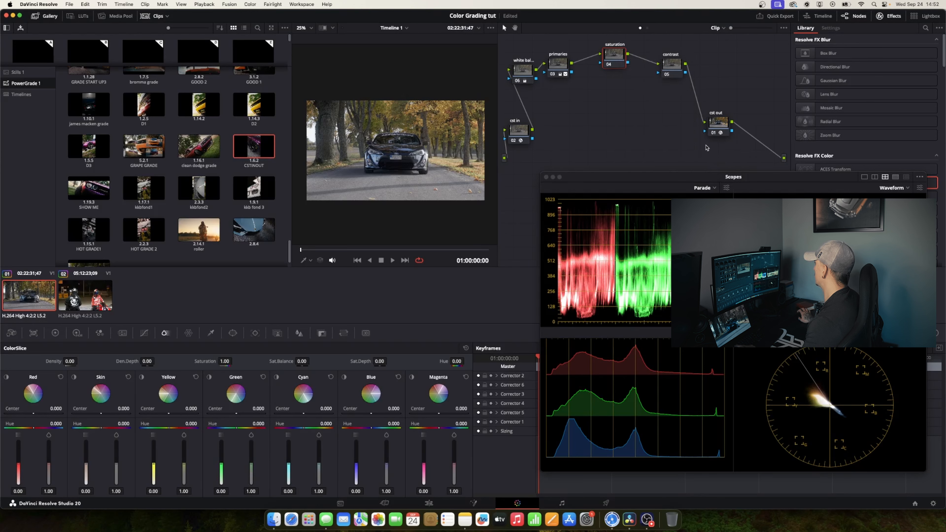
Try a custom curve on the saturation node with a raised low point and a lowered midpoint
click(144, 333)
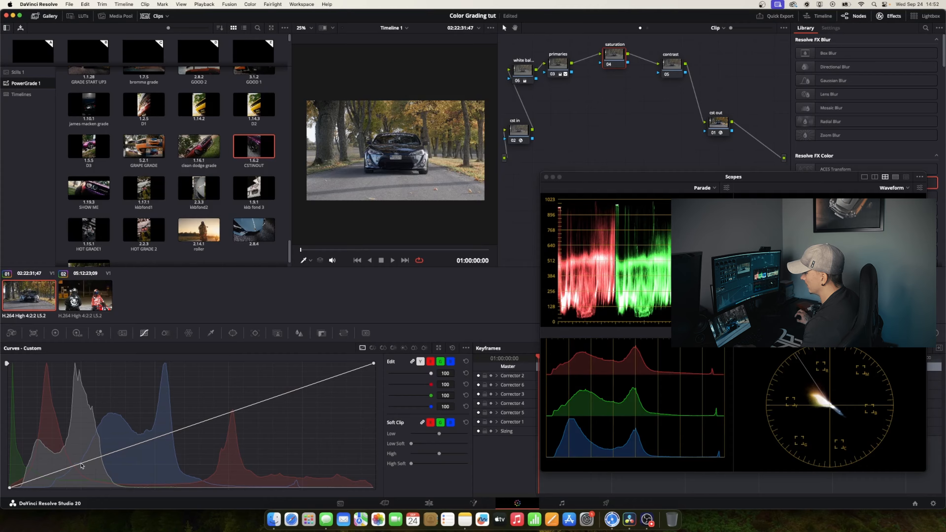
mouse_move(81, 466)
mouse_down()
mouse_move(77, 434)
mouse_move(82, 464)
mouse_move(70, 450)
mouse_move(82, 471)
mouse_move(74, 452)
mouse_up()
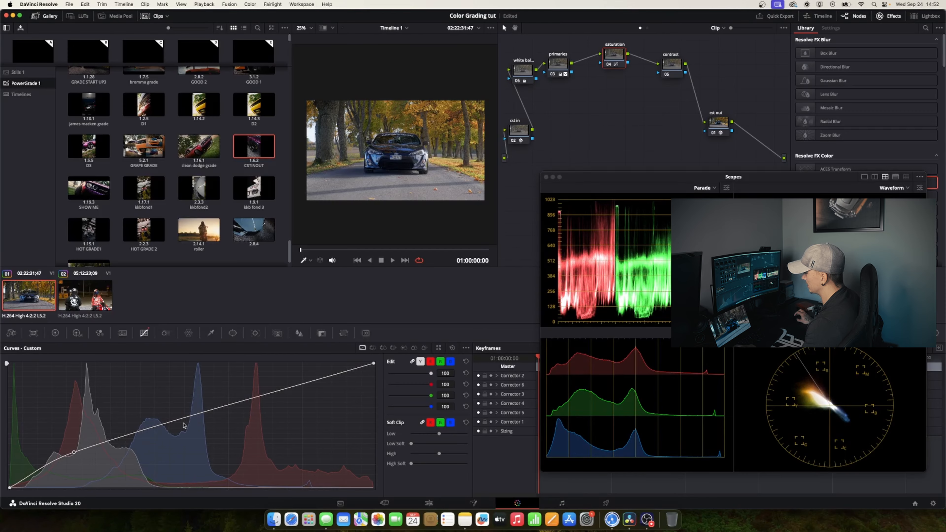
drag(182, 420, 217, 439)
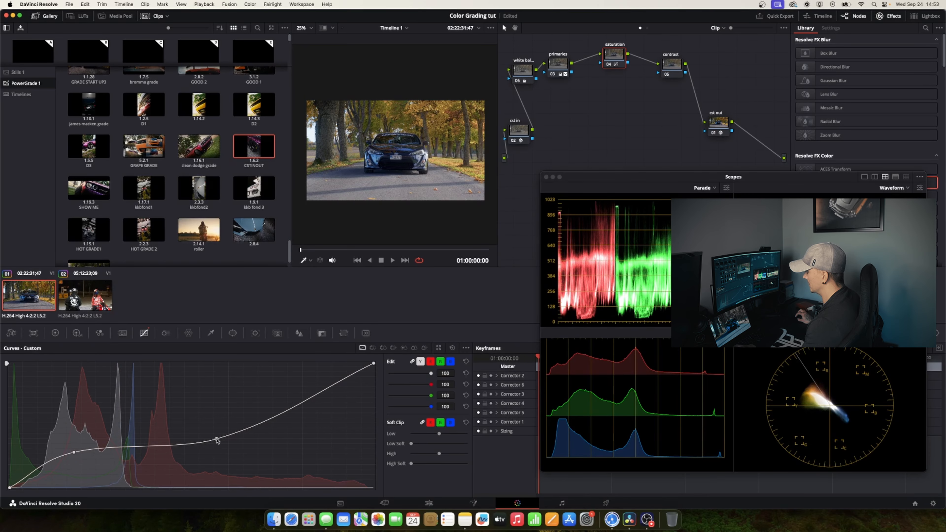
Compare the image with the saturation node disabled and enabled
click(609, 65)
click(608, 65)
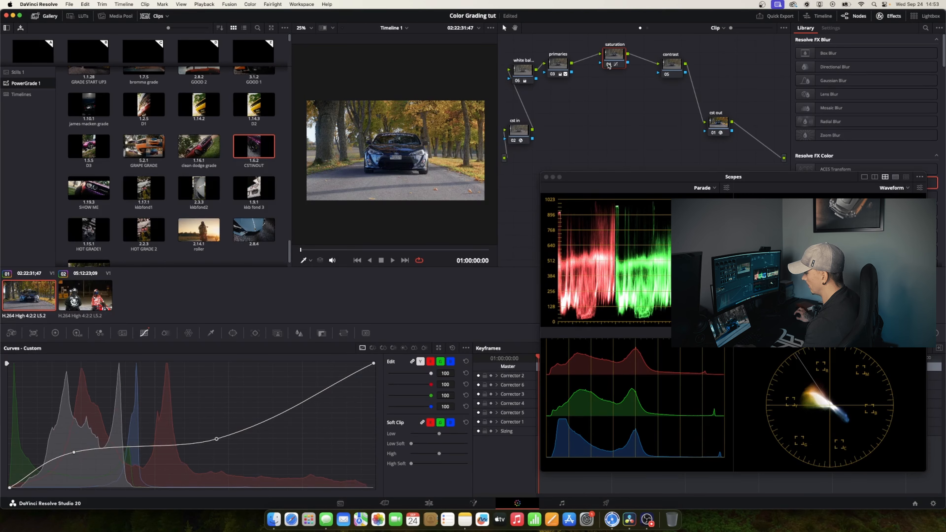
click(608, 66)
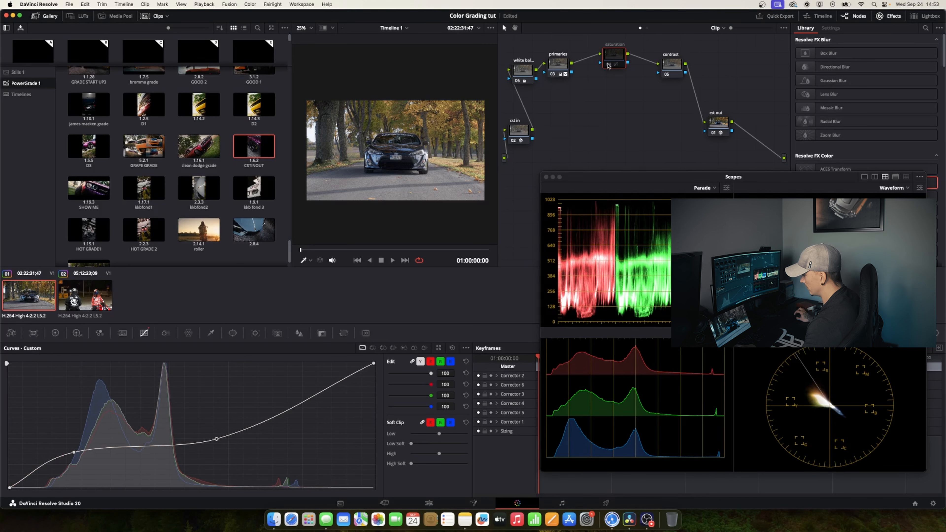
click(608, 65)
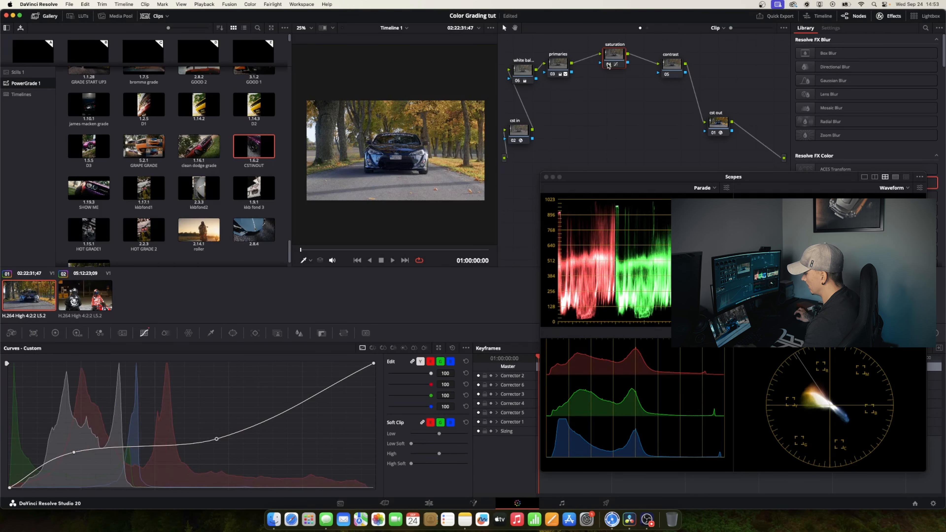
click(609, 65)
click(609, 65)
click(609, 65)
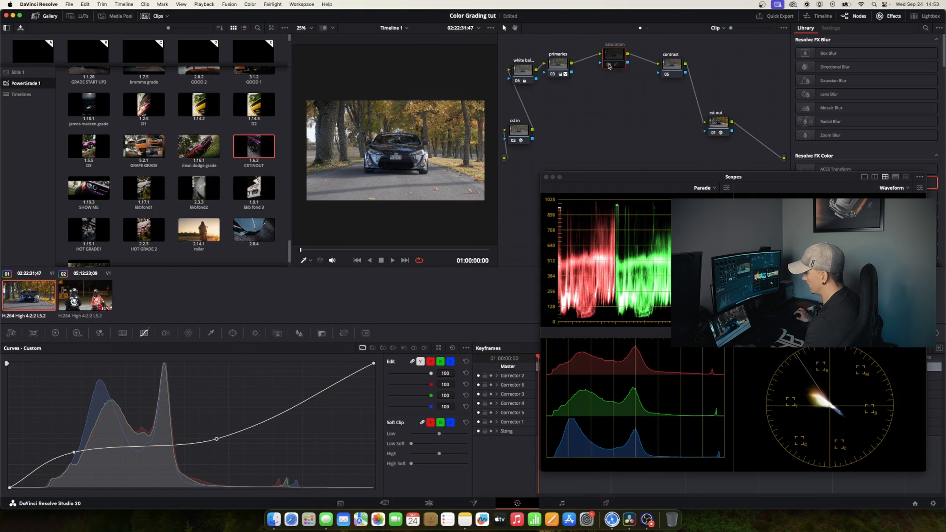
click(610, 64)
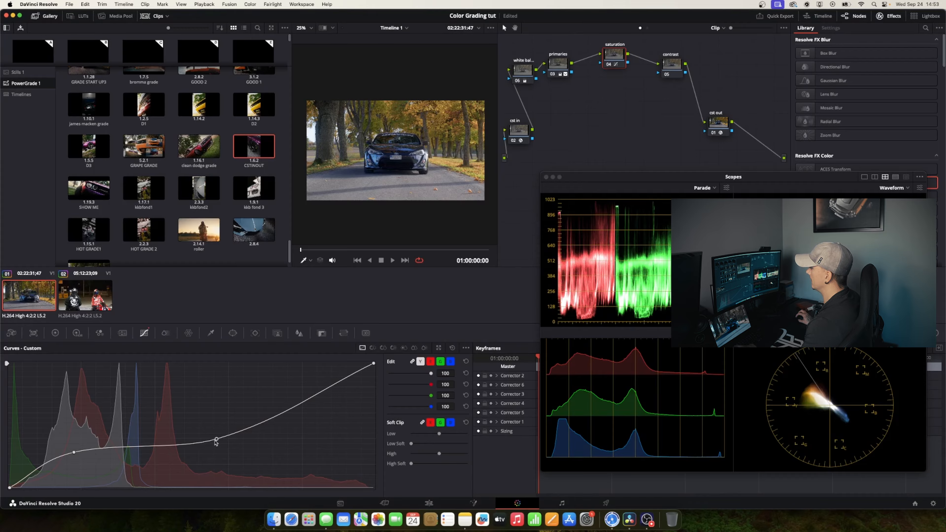
Try extreme positions for the two points of the saturation node's custom curve, and reset the curve
drag(216, 439, 125, 374)
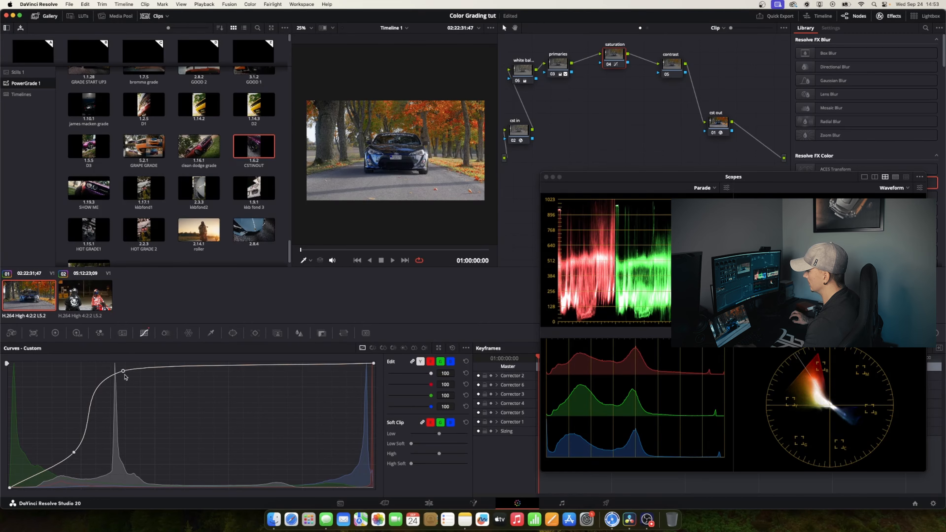
mouse_move(125, 376)
mouse_down()
mouse_move(152, 412)
mouse_move(120, 380)
mouse_up()
drag(74, 452, 119, 487)
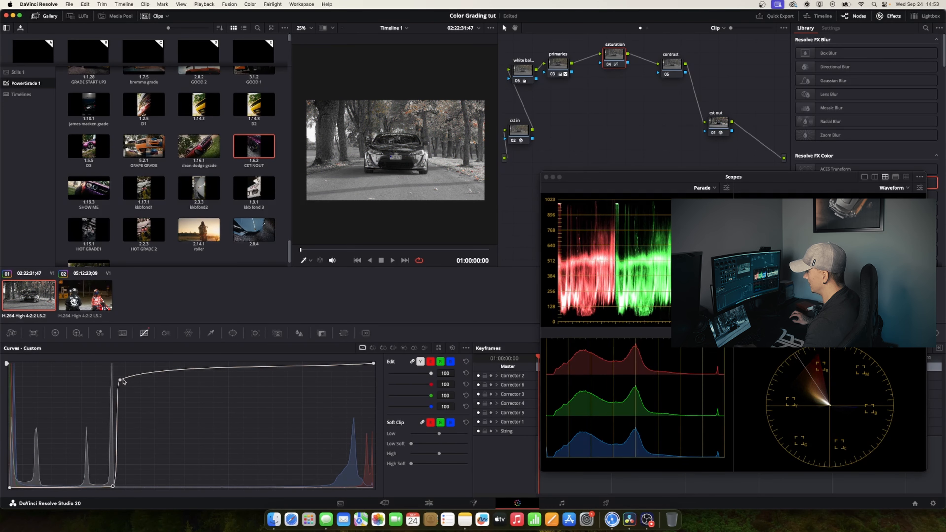
drag(123, 381, 120, 365)
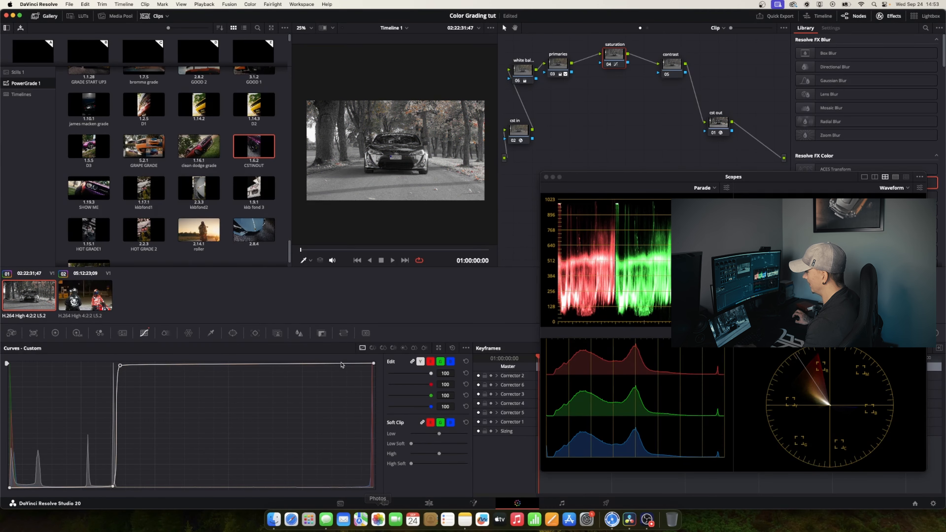
drag(112, 487, 92, 471)
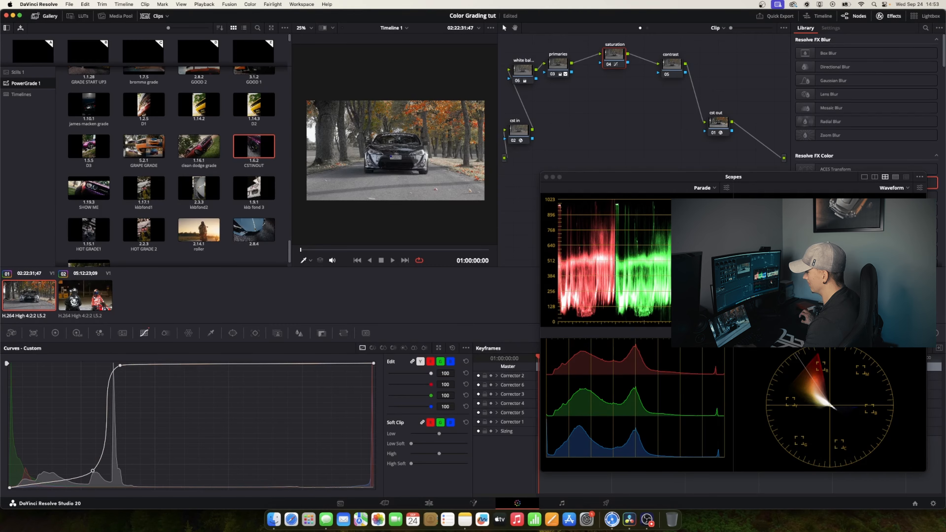
drag(120, 365, 100, 363)
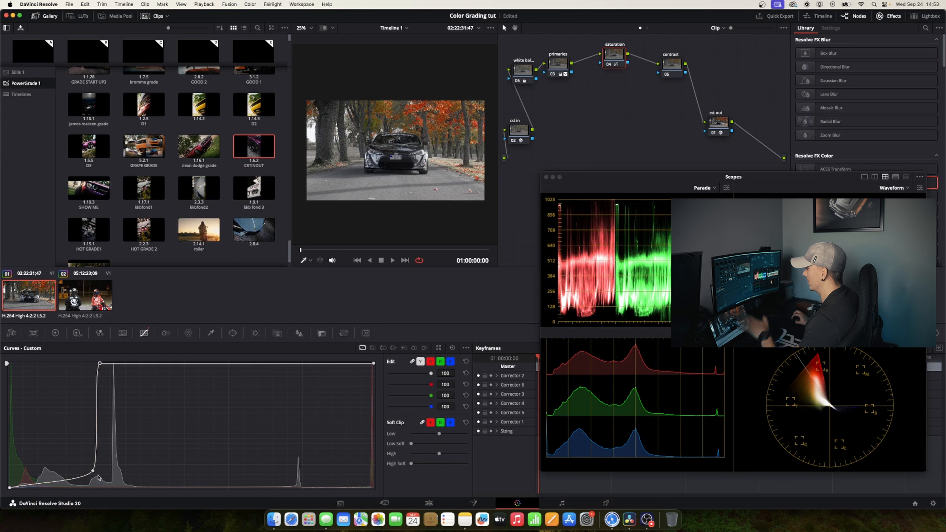
drag(93, 471, 60, 436)
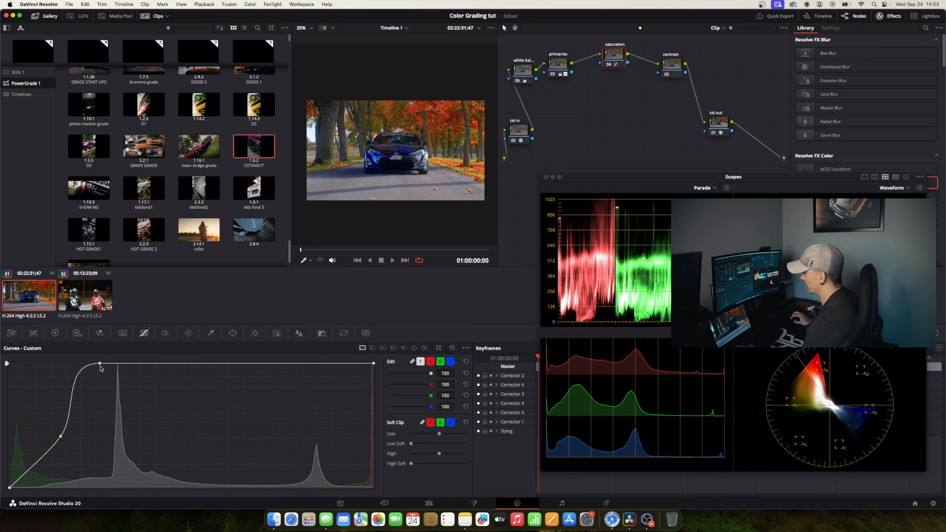
click(452, 348)
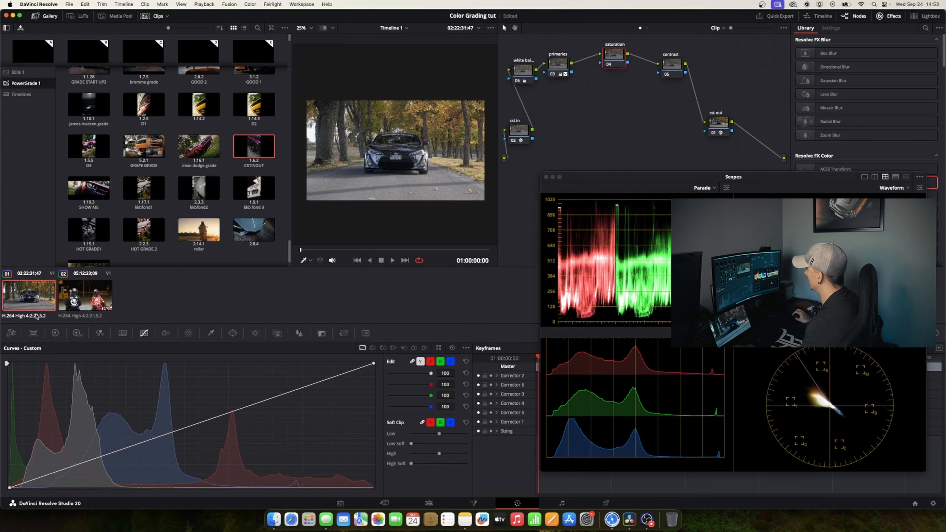
Set the saturation node's Gain to 1.40 and its Gamma to 0.02
click(56, 334)
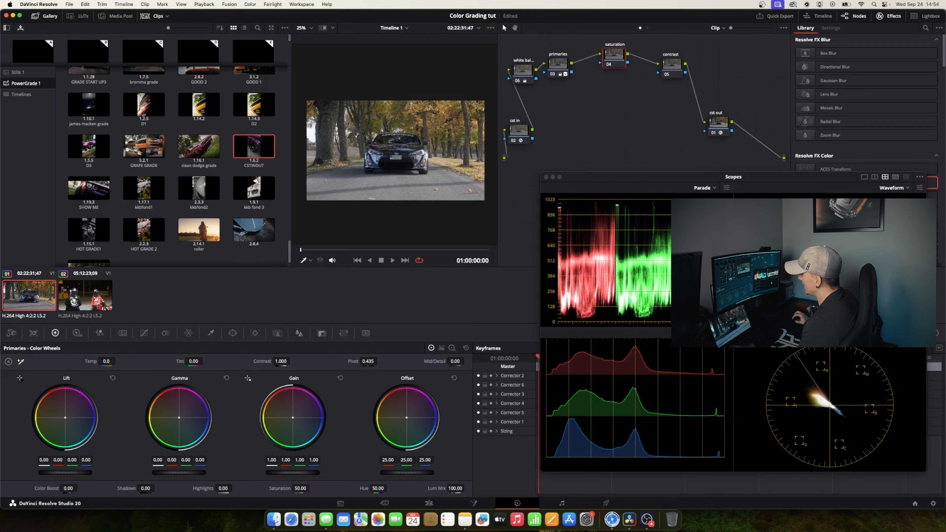
drag(293, 472, 317, 473)
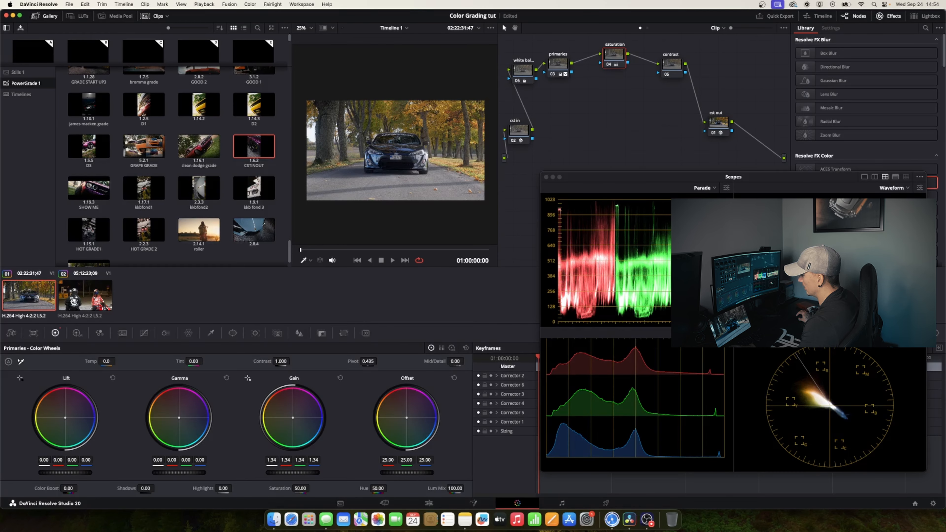
mouse_move(316, 472)
mouse_down()
mouse_move(400, 472)
mouse_move(472, 268)
mouse_move(139, 296)
mouse_move(444, 269)
mouse_move(268, 480)
mouse_move(253, 472)
mouse_move(294, 472)
mouse_up()
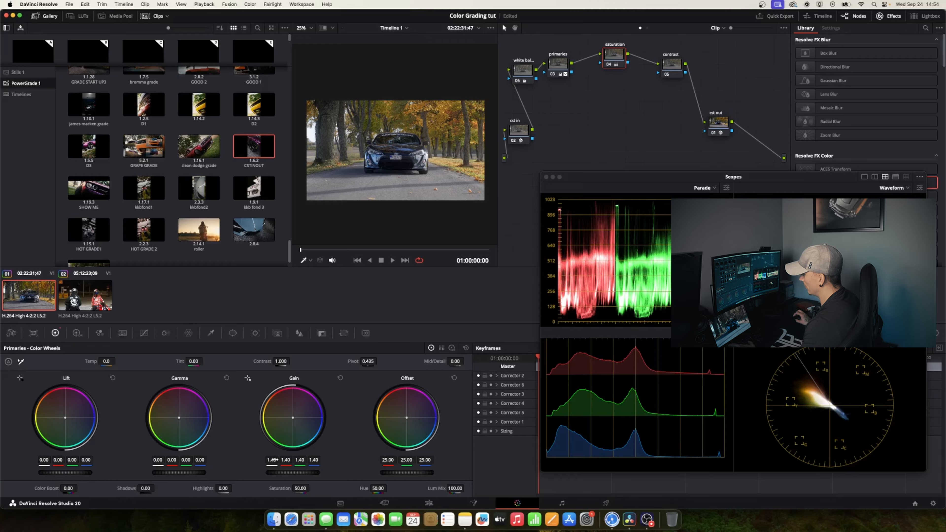
drag(163, 473, 164, 473)
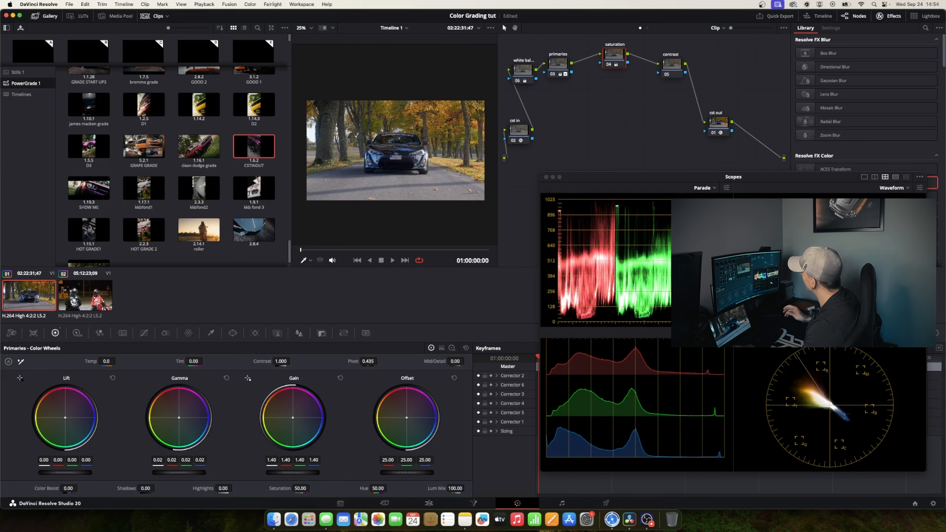
drag(615, 56, 615, 60)
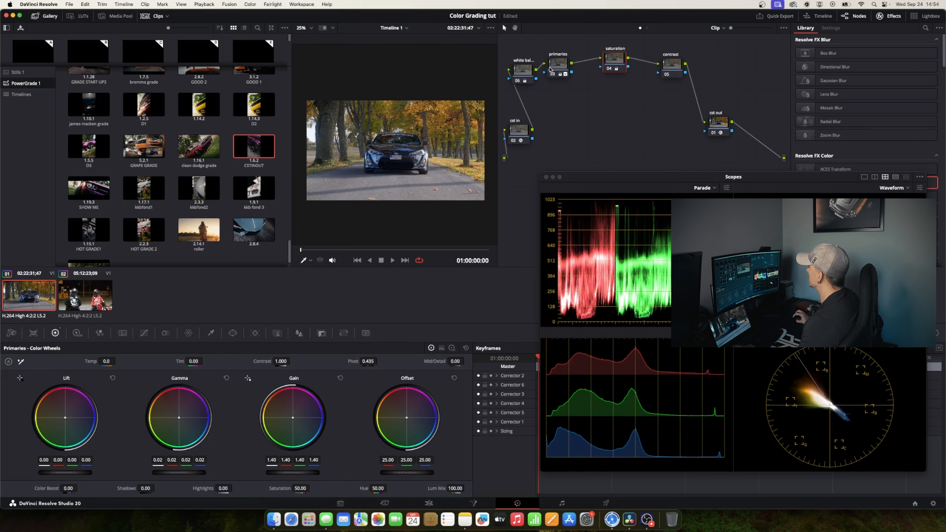
On the primaries node, set the ColorSlice saturation to 0.55 for blue and 1.20 for red and yellow, and save the project
drag(557, 69, 565, 68)
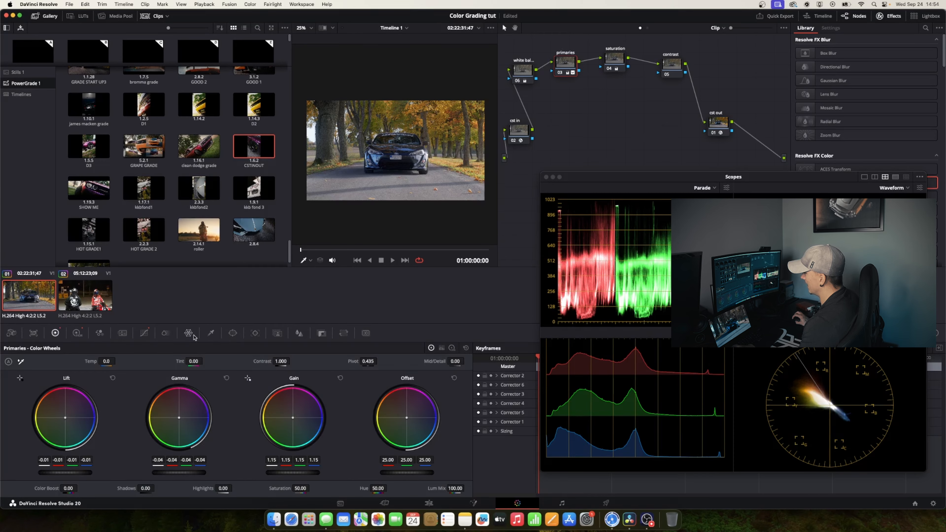
click(166, 333)
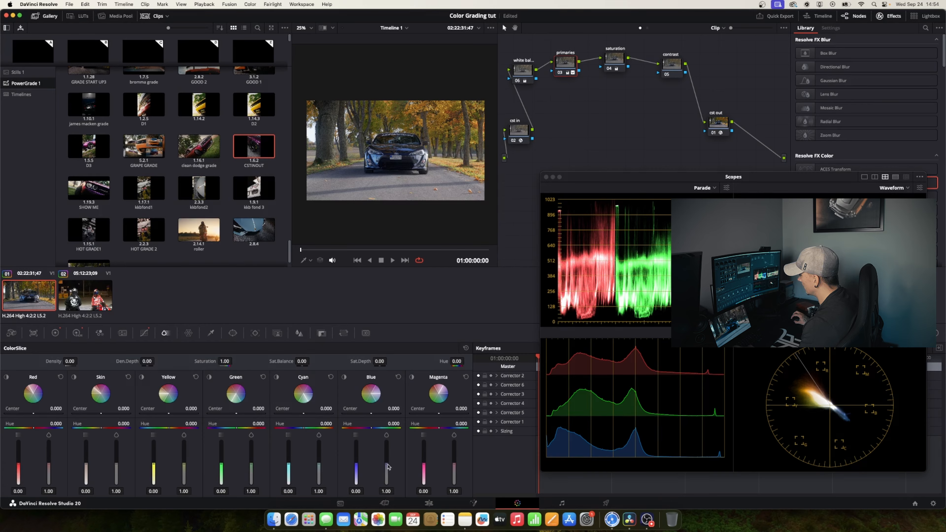
drag(388, 467, 387, 480)
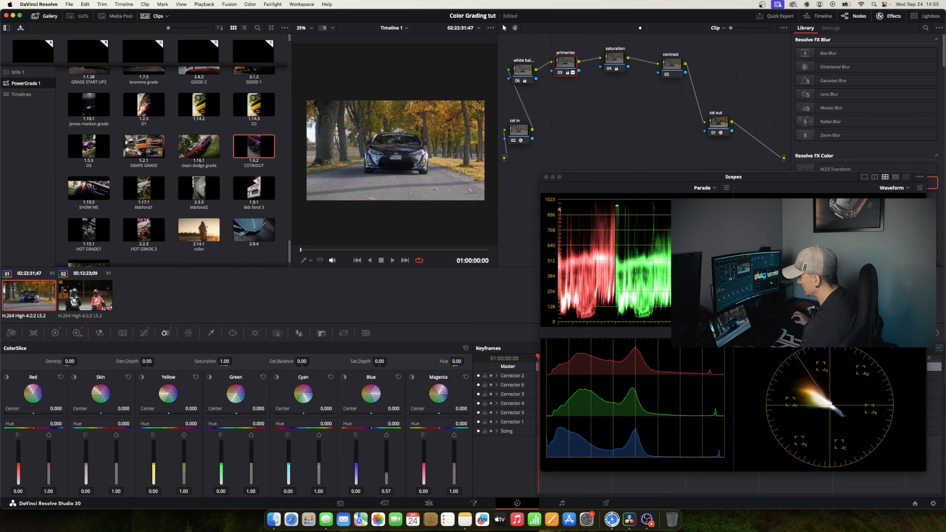
mouse_move(386, 475)
mouse_down()
mouse_move(387, 444)
mouse_move(387, 467)
mouse_up()
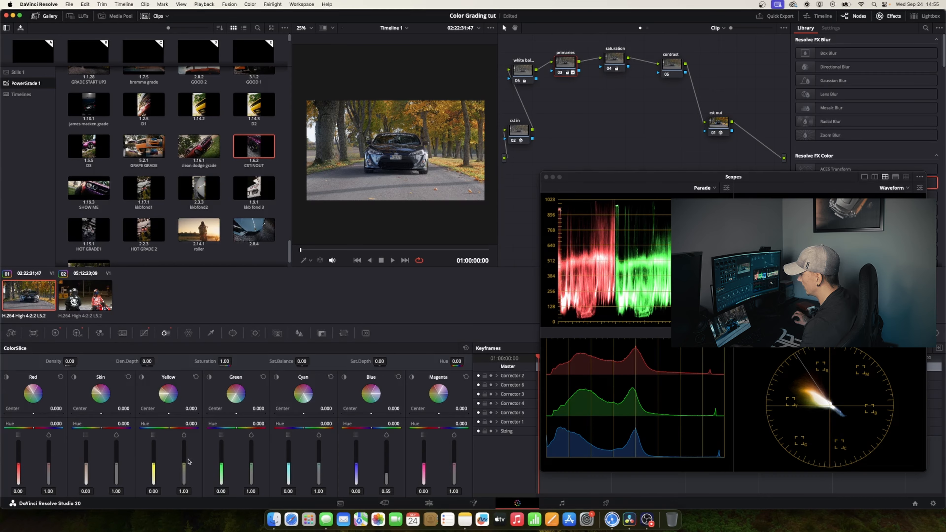
drag(185, 466, 185, 461)
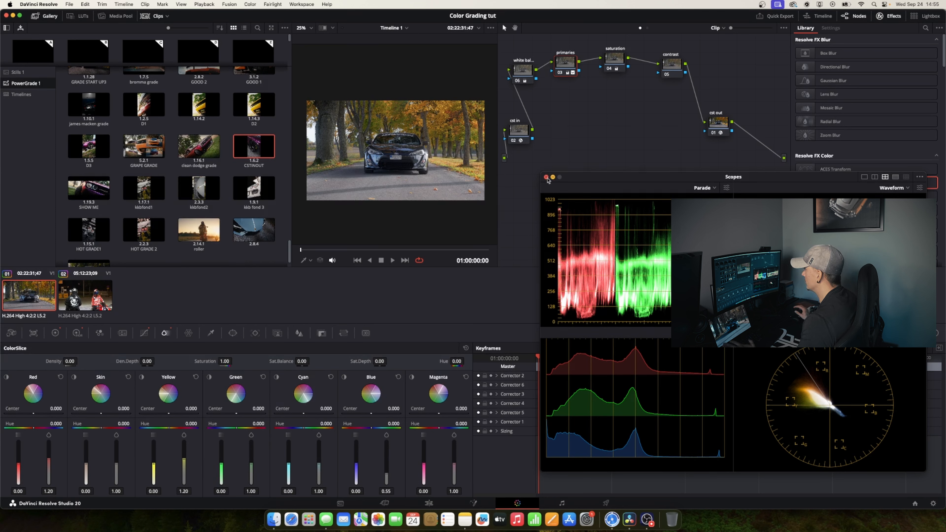
key(super+s)
Close the floating scopes window and set the contrast node's Contrast to 1.100
click(546, 177)
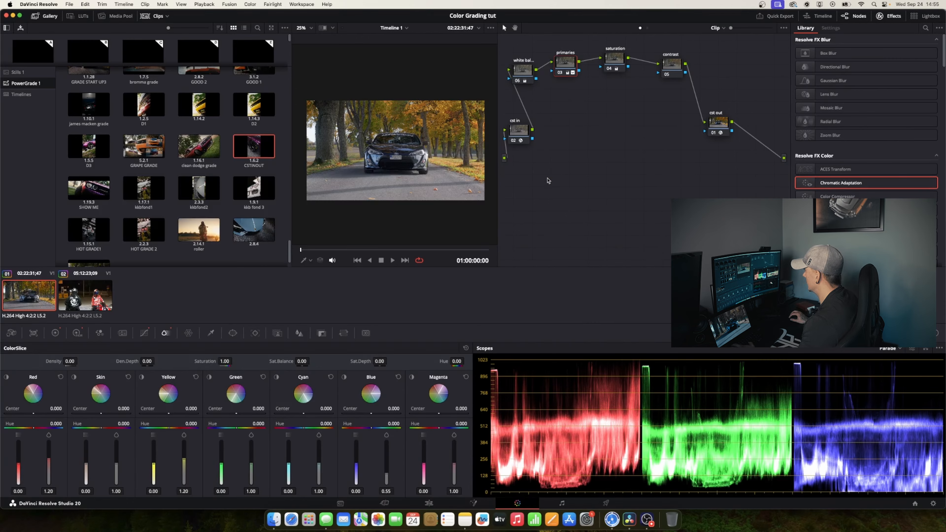
click(719, 122)
drag(670, 66, 672, 61)
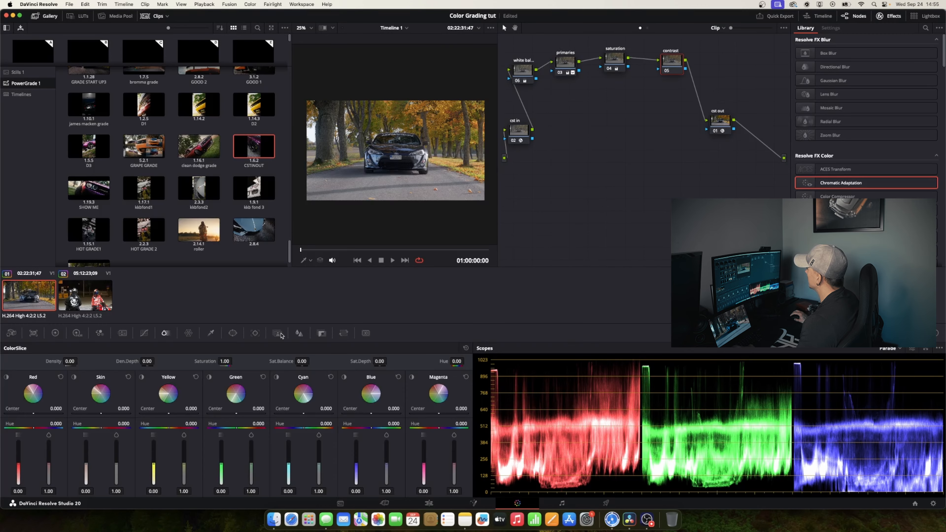
click(55, 333)
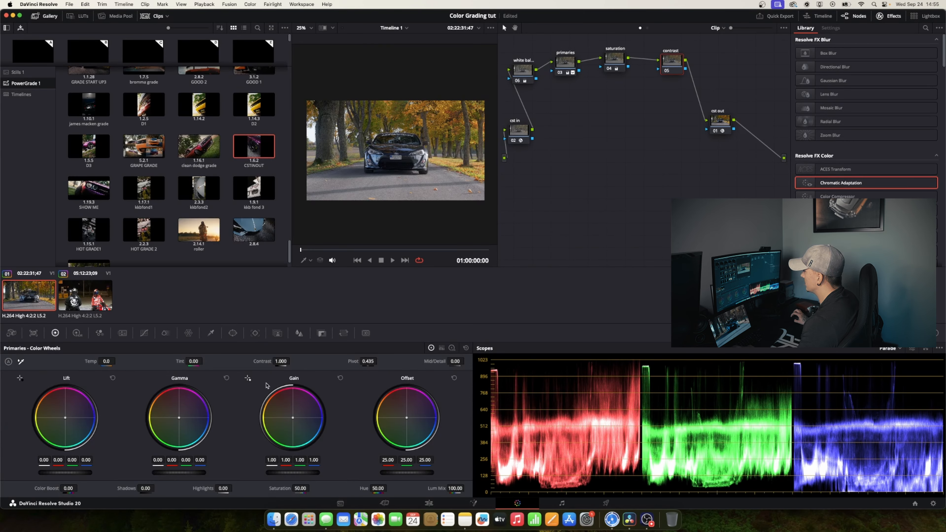
drag(281, 361, 303, 361)
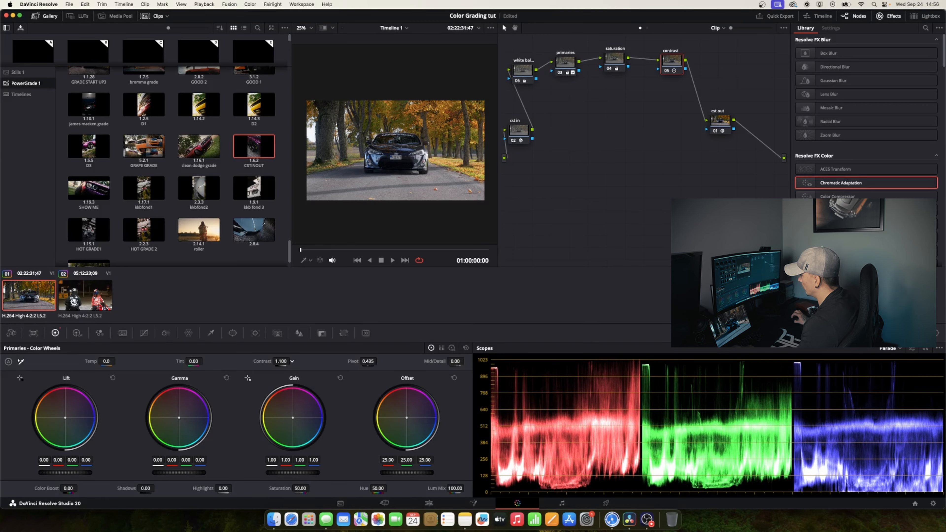
Enable Editable Splines for the contrast node's custom curve
click(143, 334)
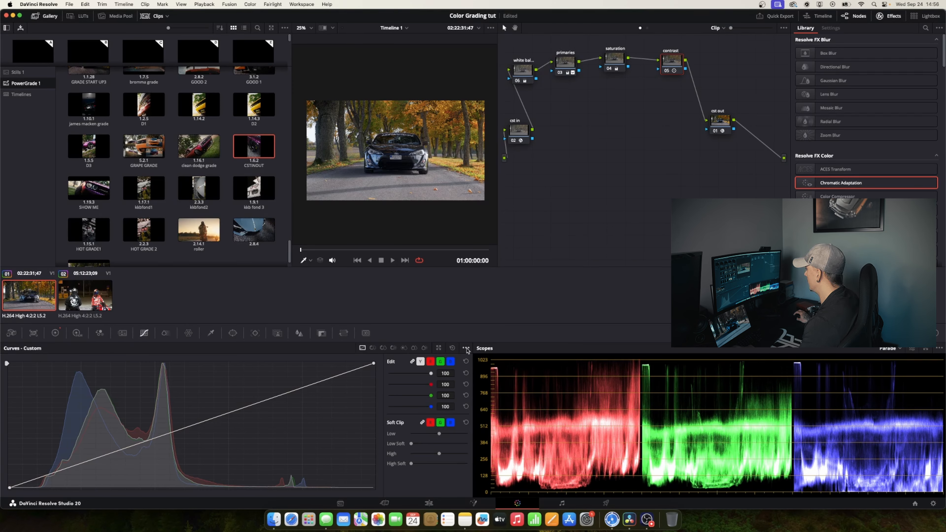
click(466, 349)
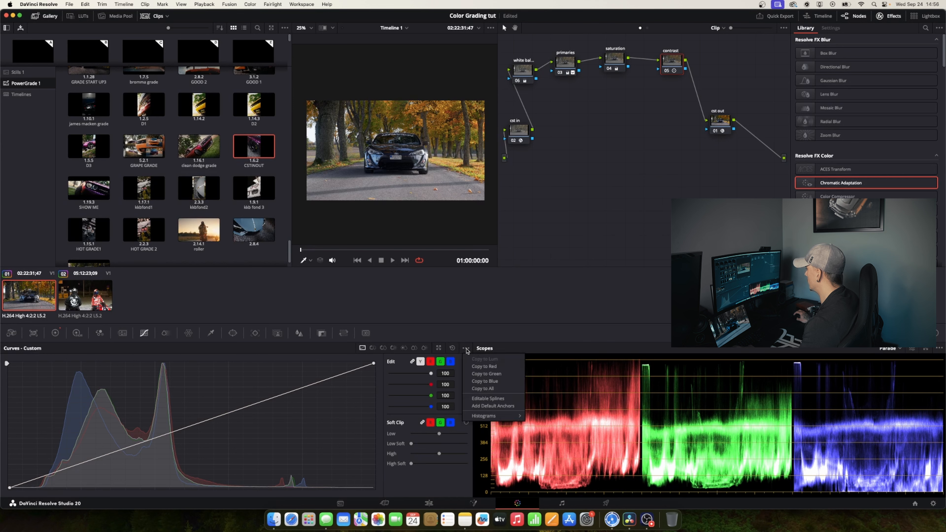
click(498, 399)
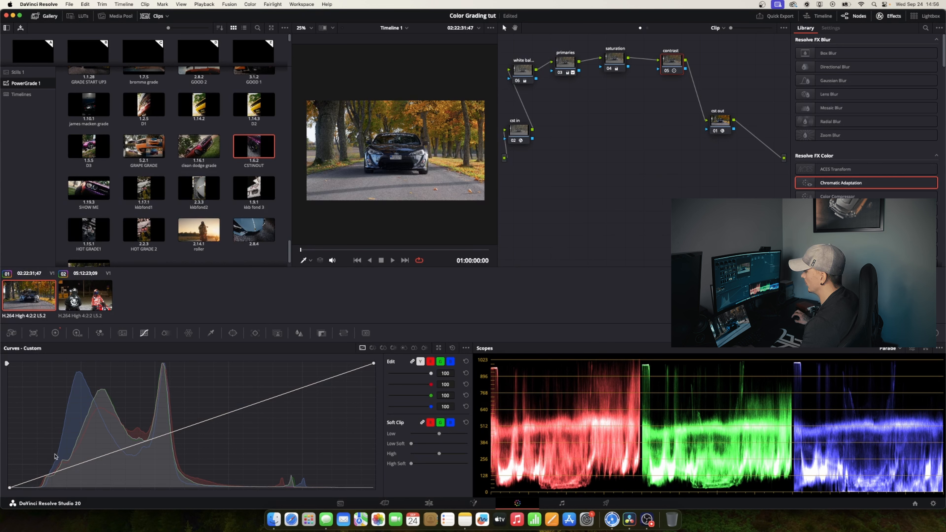
Try added points with raised shadows on the contrast node's custom curve, and reset the curve
click(156, 438)
mouse_move(107, 456)
mouse_down()
mouse_move(110, 437)
mouse_move(101, 452)
mouse_move(116, 476)
mouse_move(104, 433)
mouse_move(97, 458)
mouse_move(106, 452)
mouse_move(93, 428)
mouse_move(104, 449)
mouse_move(112, 410)
mouse_move(86, 444)
mouse_move(109, 445)
mouse_up()
click(466, 361)
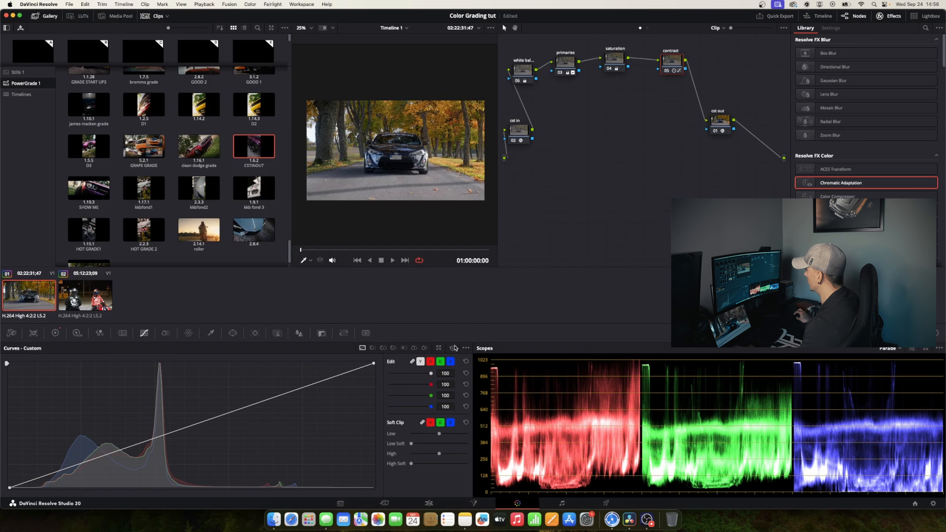
click(466, 349)
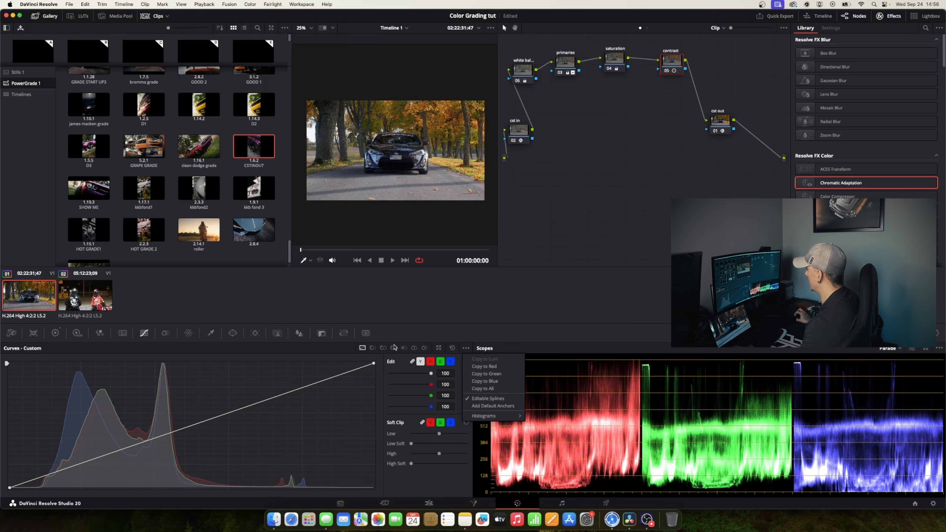
click(405, 361)
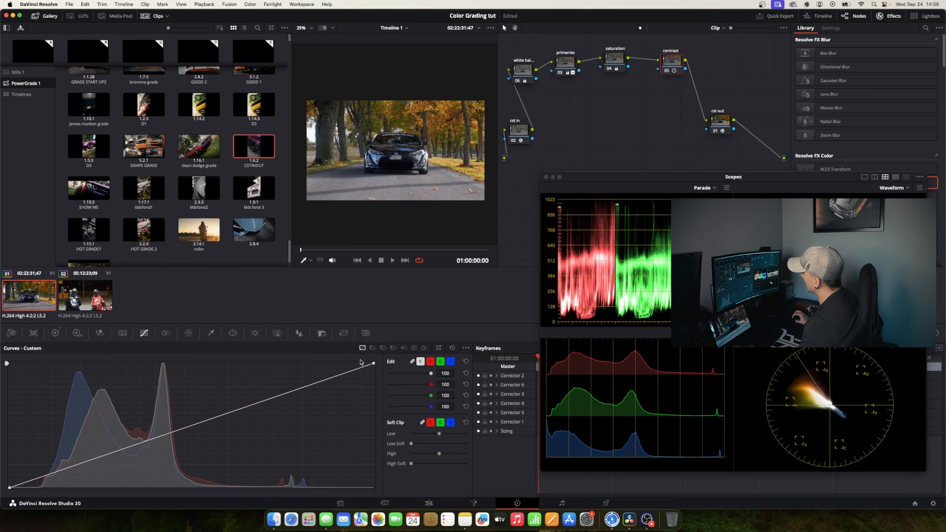
Lower the contrast curve's white point, slightly raise its black point, extend both spline handles into an S-curve, and compare with the node disabled
drag(373, 365, 376, 375)
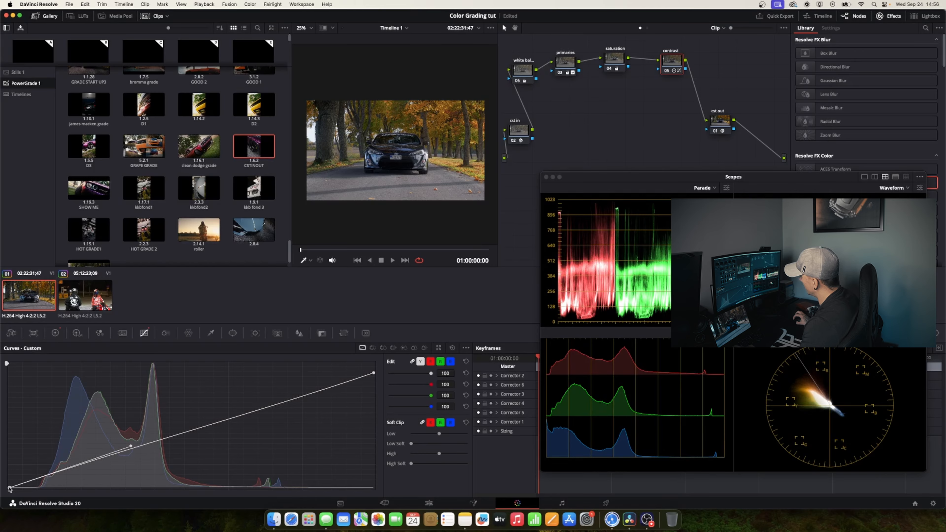
drag(10, 488, 9, 482)
drag(131, 441, 179, 445)
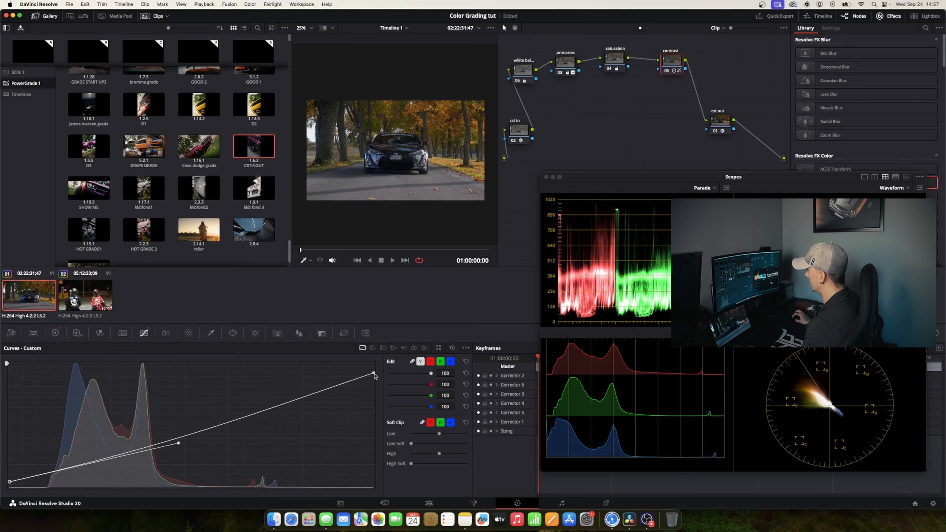
drag(374, 374, 375, 376)
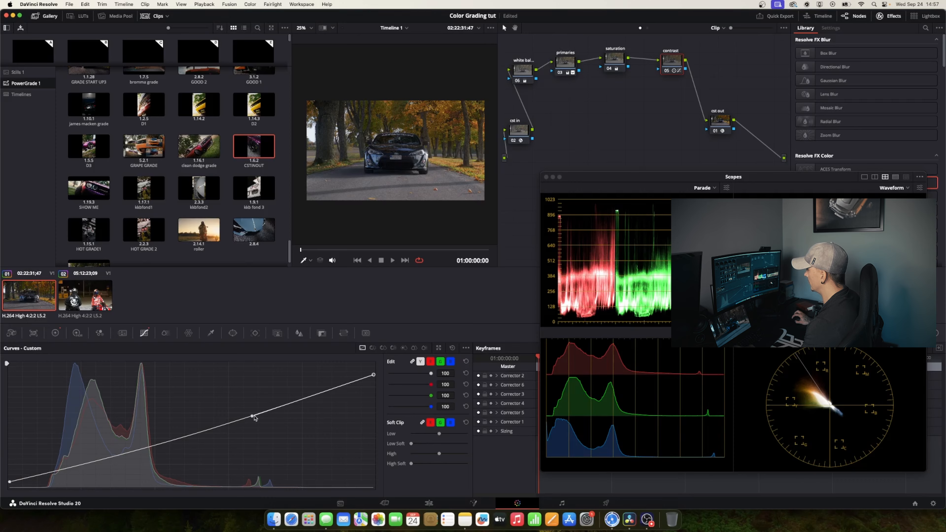
drag(252, 417, 186, 391)
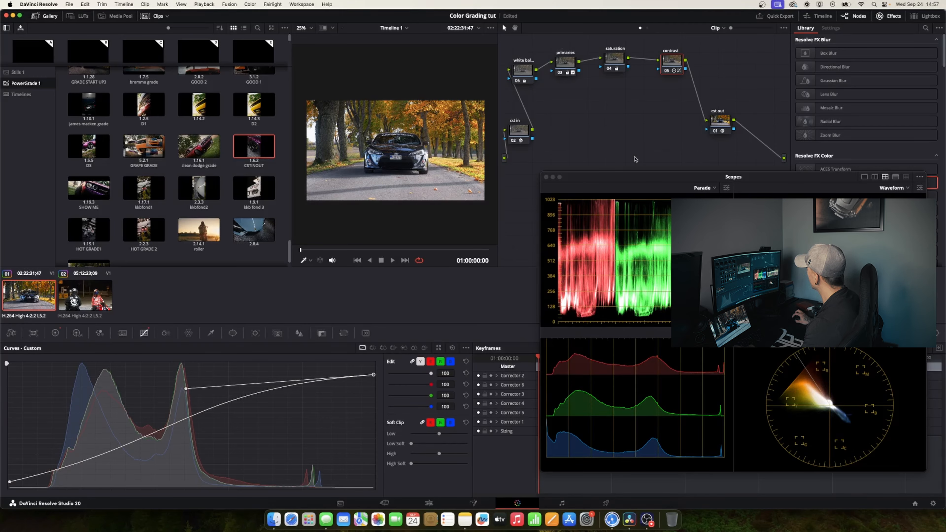
click(668, 71)
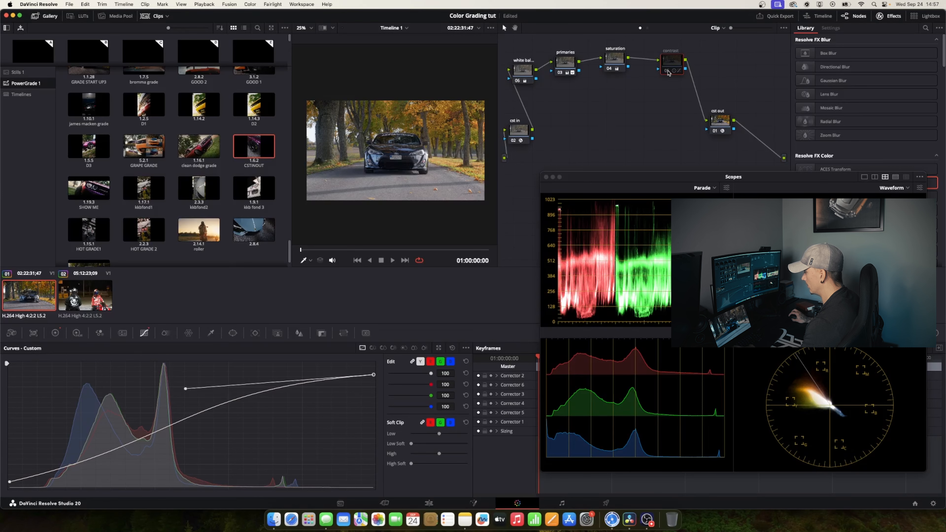
click(667, 71)
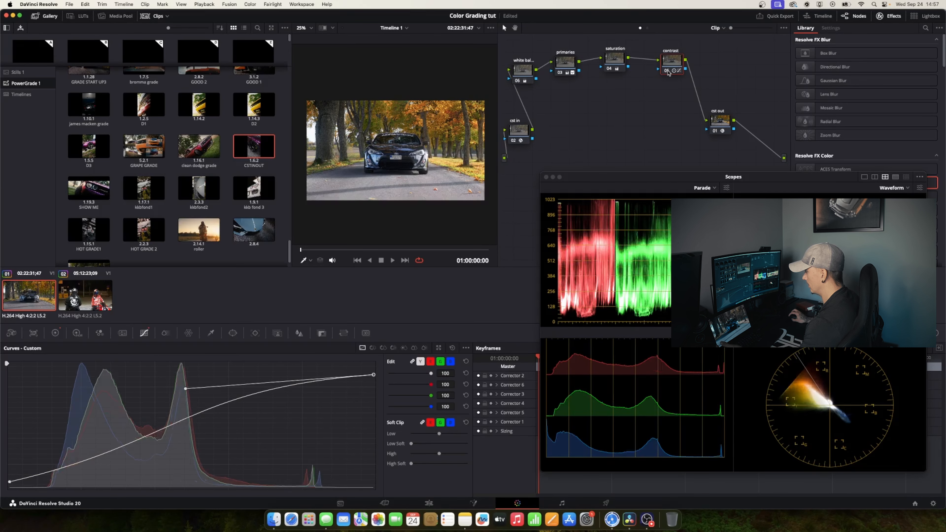